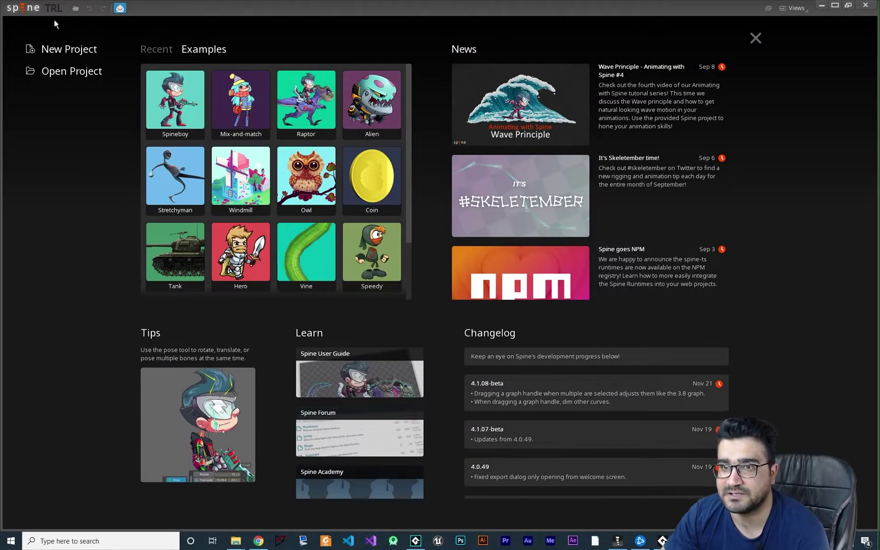
- Open the Raptor example project in the Spine trial
{"action": "left_click", "coordinate": [312, 105]}
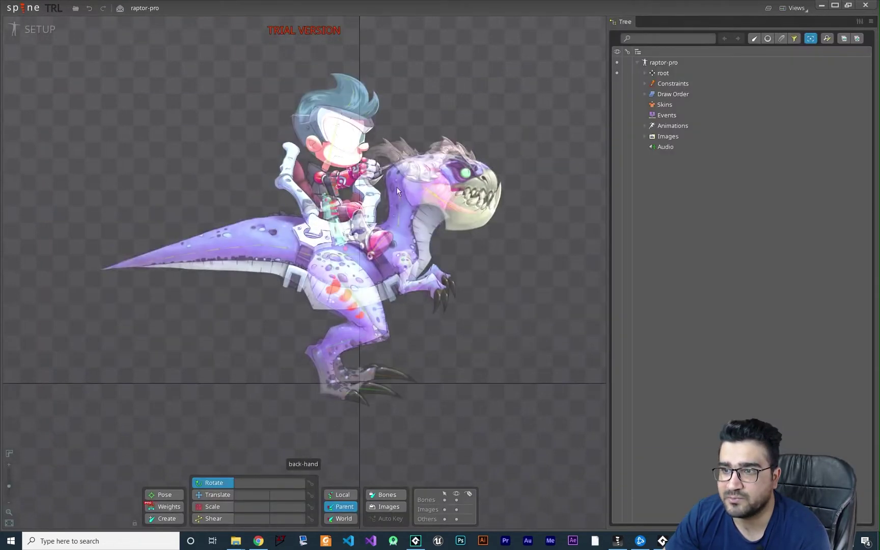
{"action": "right_click_drag", "start_coordinate": [523, 255], "coordinate": [517, 268]}
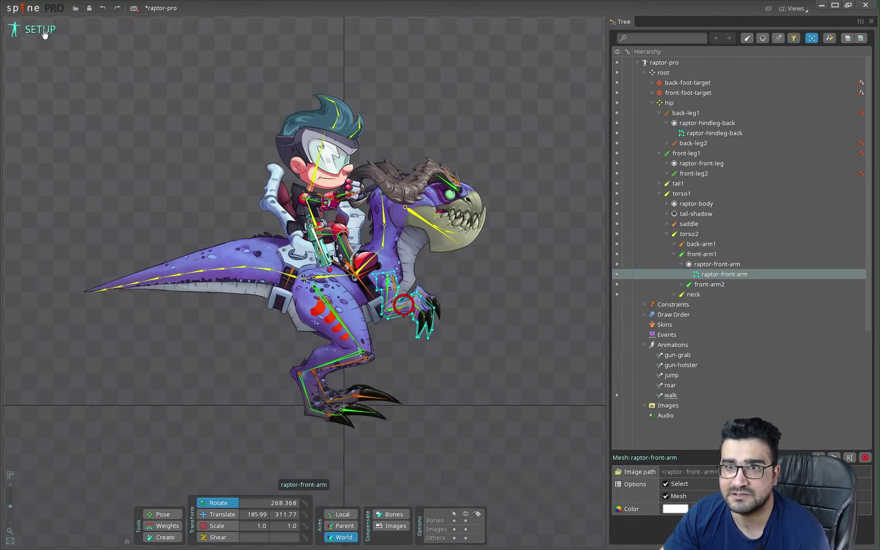
- Switch to Spine Pro and export the raptor-pro project as JSON with a packed attachments texture atlas to the desktop's atlas folder
{"action": "left_click", "coordinate": [23, 8]}
{"action": "left_click", "coordinate": [54, 117]}
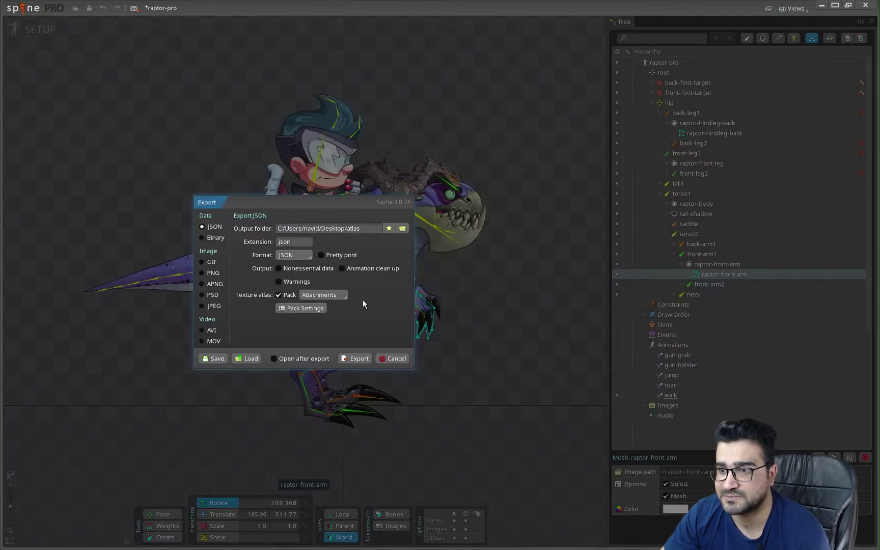
{"action": "left_click", "coordinate": [357, 358]}
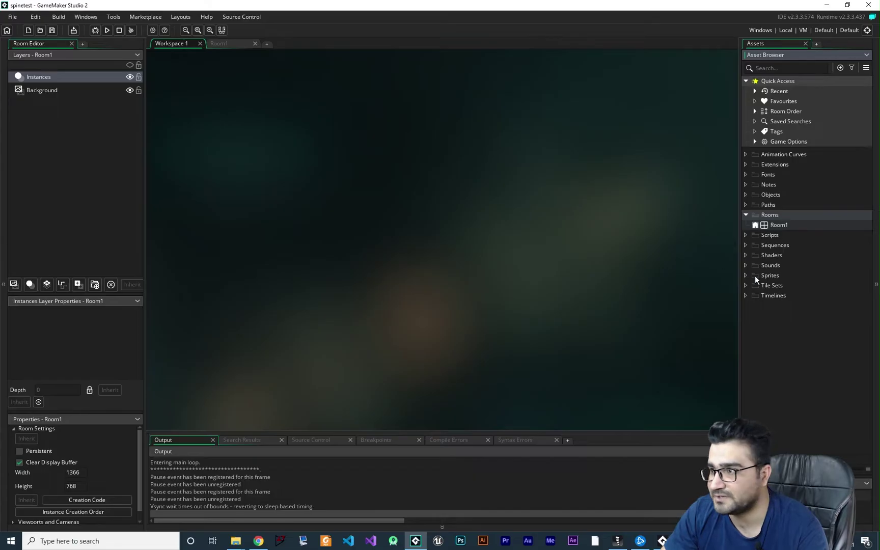
- Switch to GameMaker Studio 2 and create a new sprite named spr_player in the Sprites group
{"action": "right_click", "coordinate": [766, 275]}
{"action": "mouse_move", "coordinate": [780, 278]}
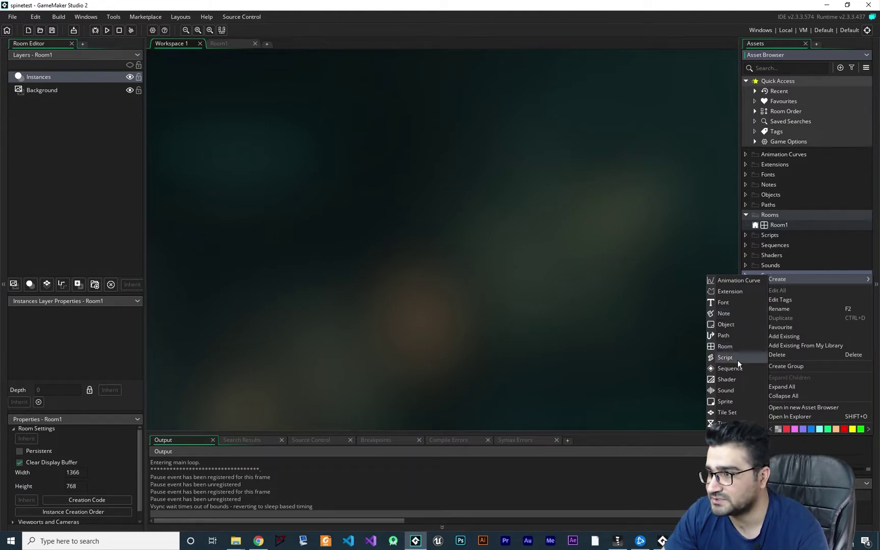
{"action": "left_click", "coordinate": [735, 402]}
{"action": "type", "text": "spr"}
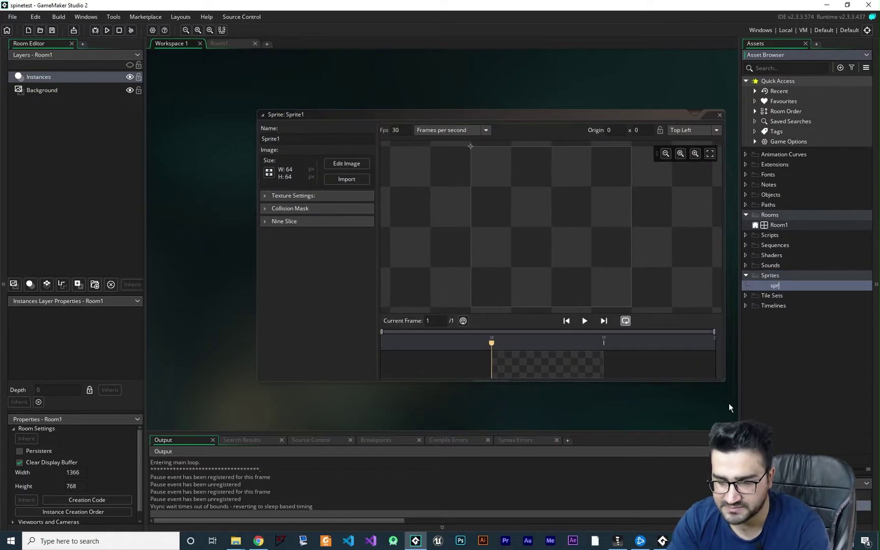
{"action": "type", "text": "_player"}
{"action": "key", "text": "Return"}
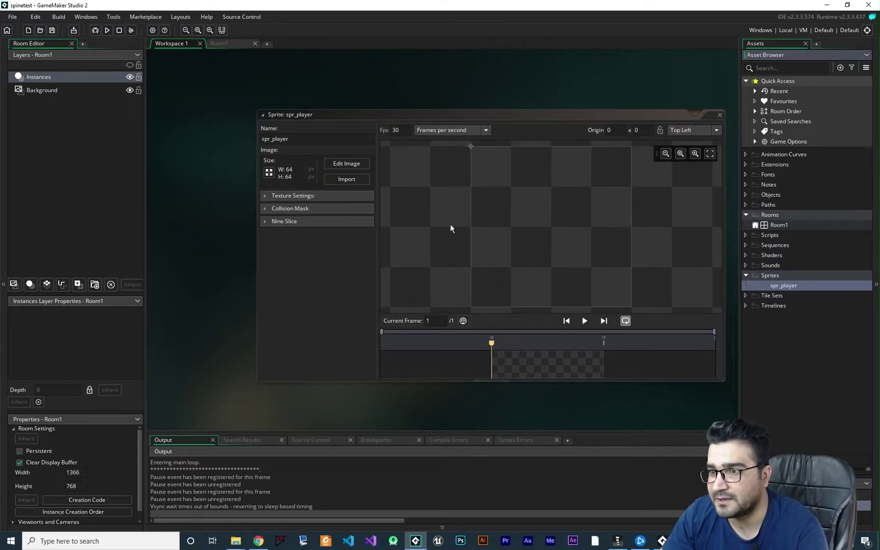
- Try to import raptor-pro.json from the desktop's atlas folder into the spr_player sprite
{"action": "left_click", "coordinate": [347, 179]}
{"action": "left_click", "coordinate": [113, 77]}
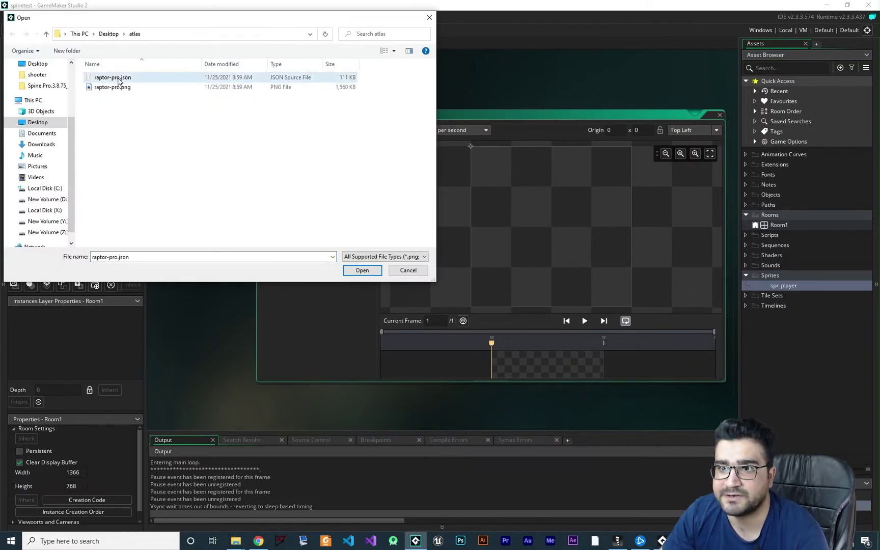
{"action": "left_click", "coordinate": [361, 270]}
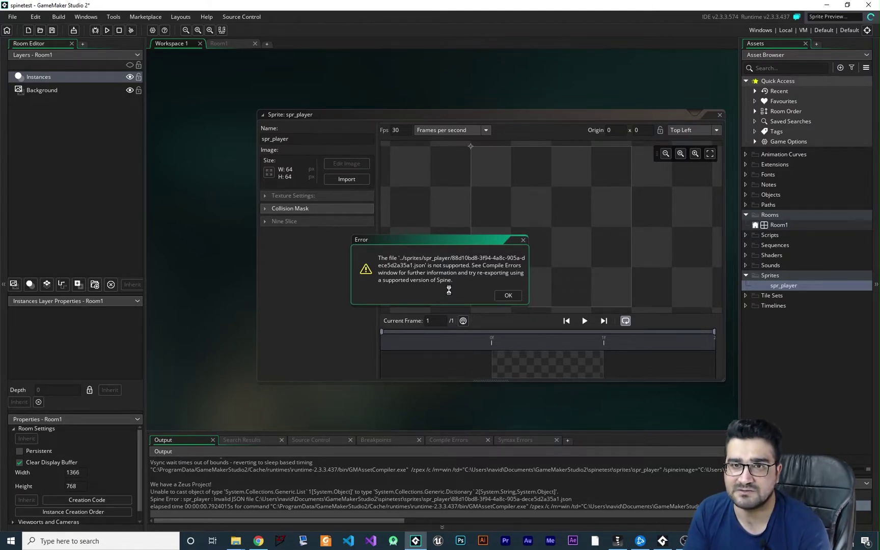
{"action": "left_click", "coordinate": [508, 296]}
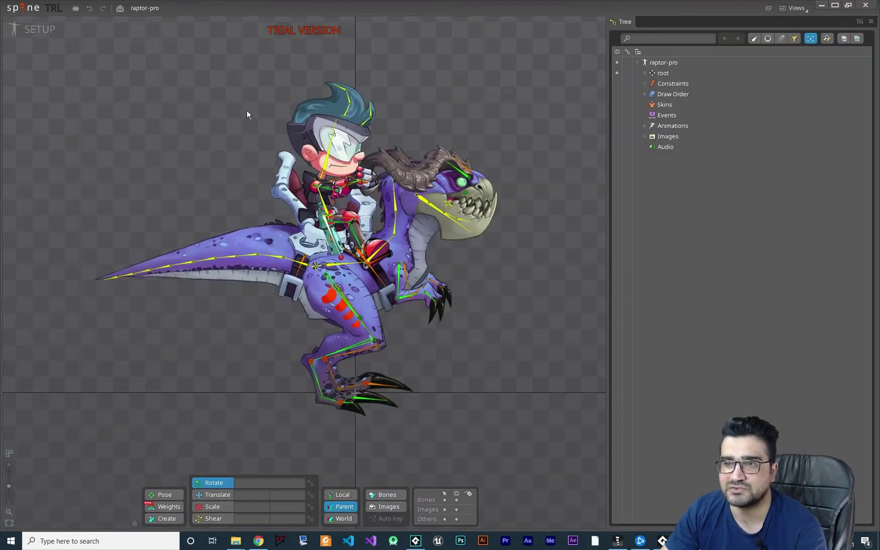
- Switch to the Spine trial, check the launcher version option in its settings, and close the trial
{"action": "left_click", "coordinate": [26, 11]}
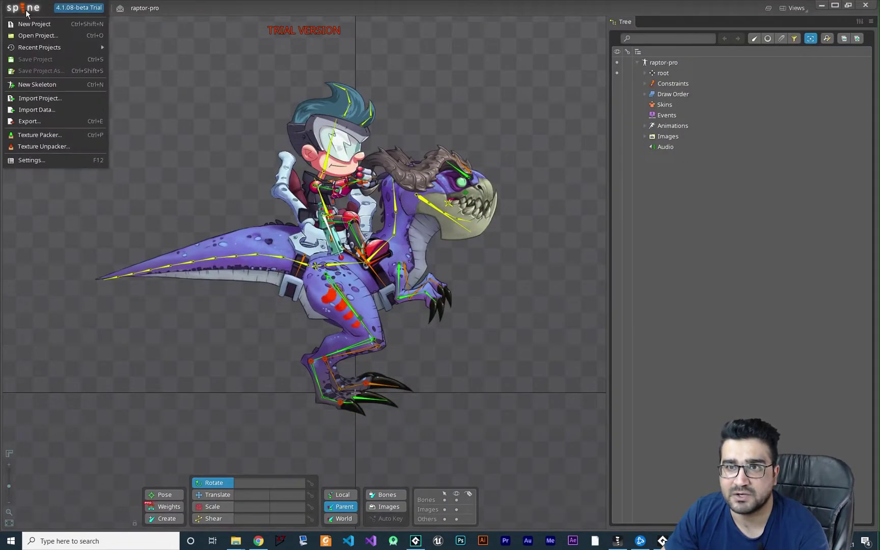
{"action": "left_click", "coordinate": [45, 160]}
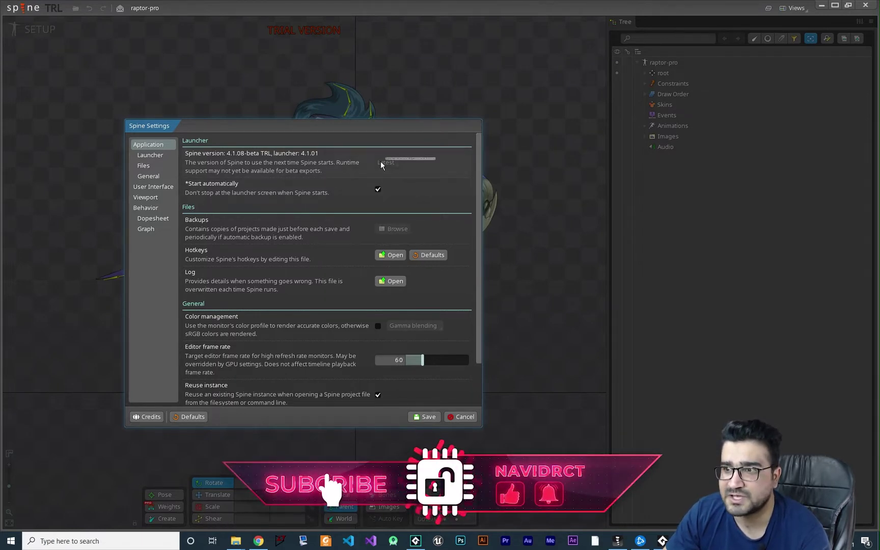
{"action": "mouse_move", "coordinate": [389, 165]}
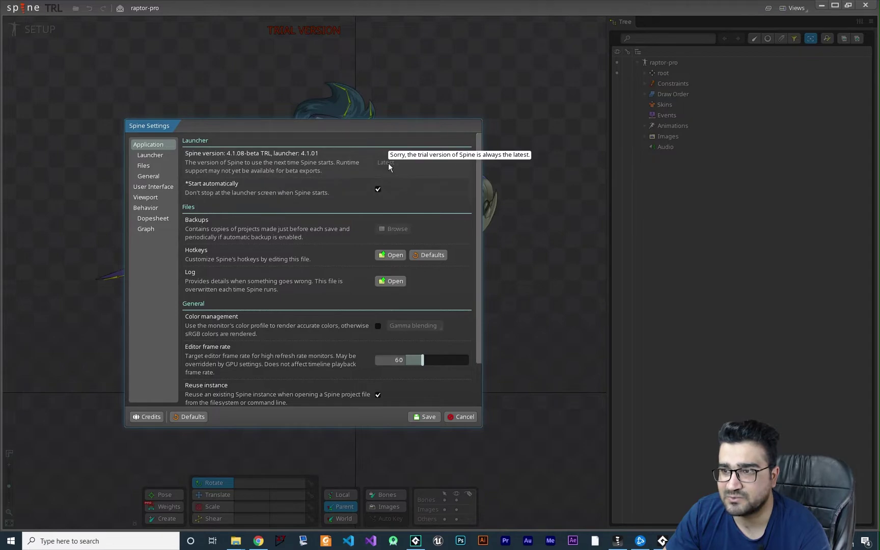
{"action": "left_click", "coordinate": [421, 417]}
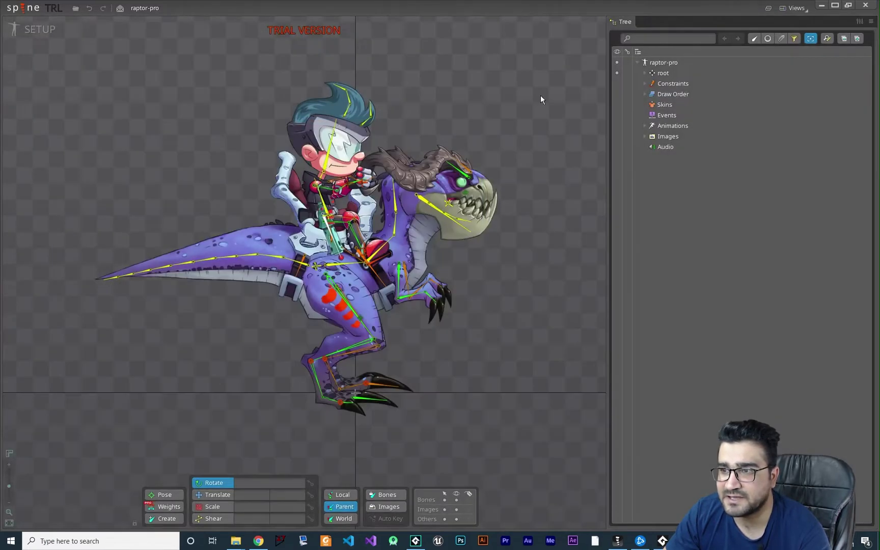
{"action": "left_click", "coordinate": [864, 5]}
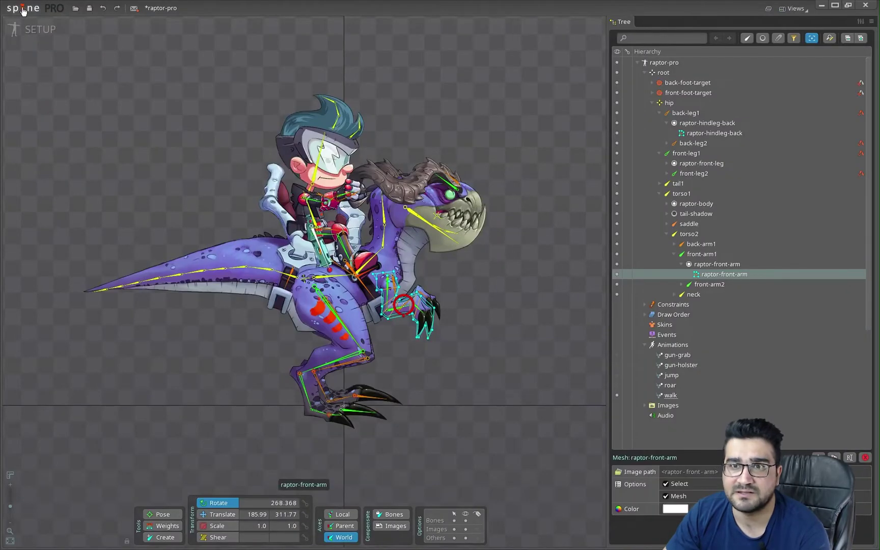
- In Spine Pro's settings, examine which Spine versions can be selected, leaving the version as it is
{"action": "left_click", "coordinate": [23, 11]}
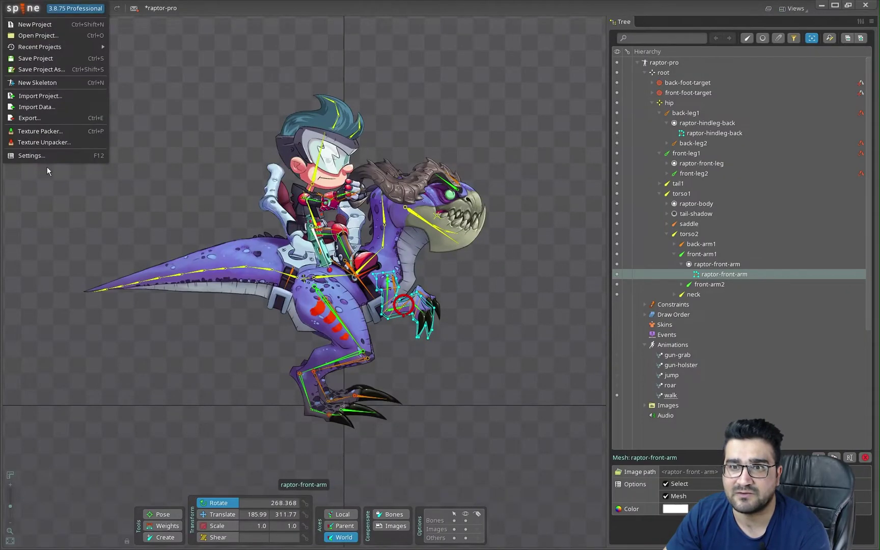
{"action": "left_click", "coordinate": [33, 157]}
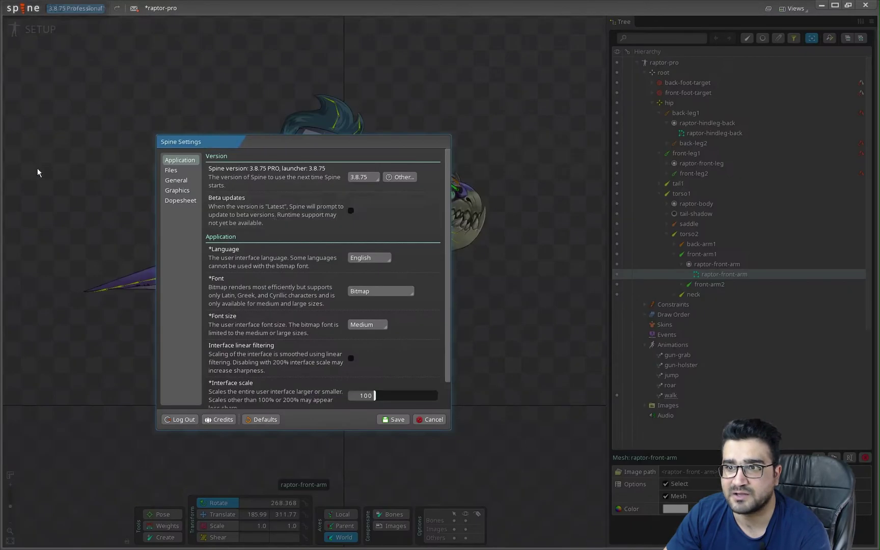
{"action": "left_click", "coordinate": [363, 177]}
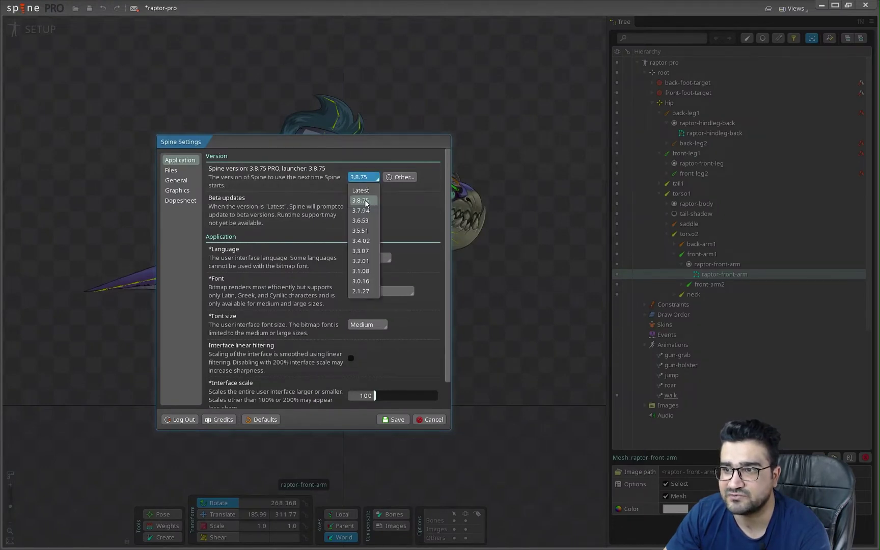
{"action": "left_click", "coordinate": [373, 144]}
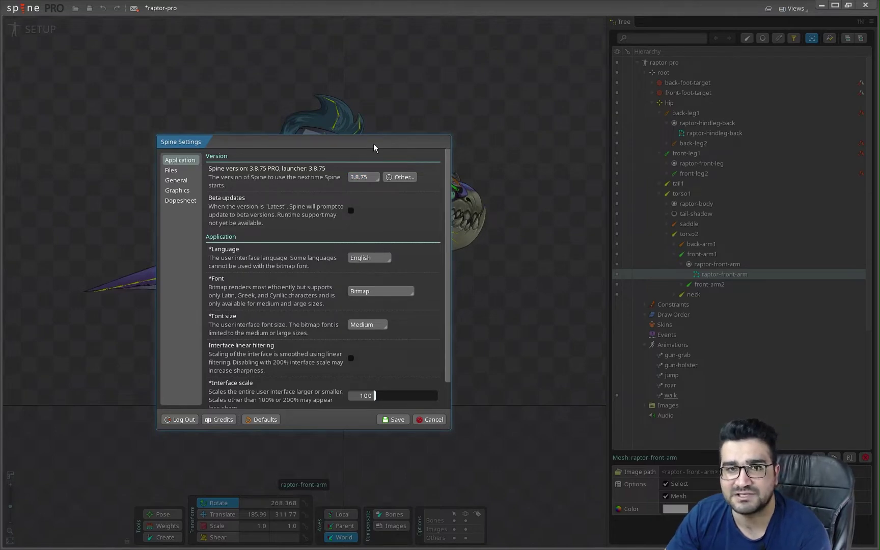
{"action": "left_click", "coordinate": [422, 419]}
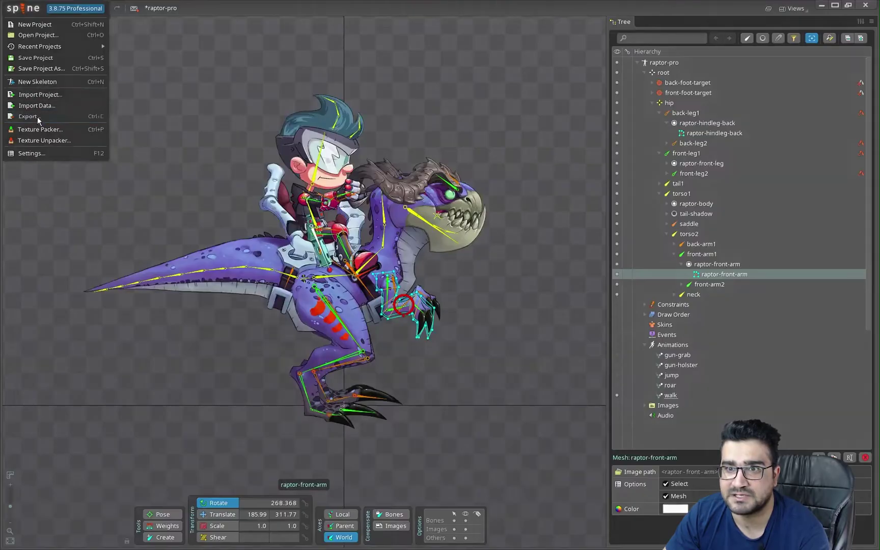
- Export the raptor project again as JSON to the atlas folder, with texture atlas packing by attachments enabled
{"action": "left_click", "coordinate": [38, 117]}
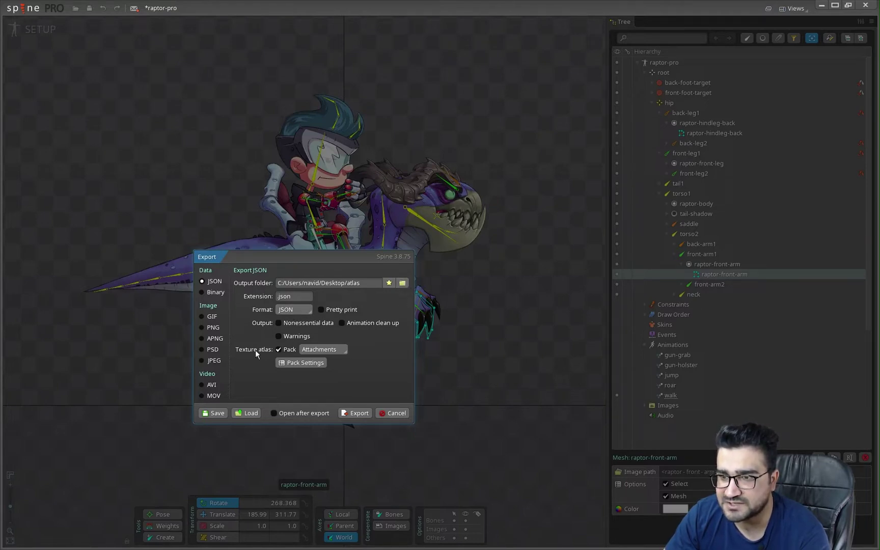
{"action": "left_click", "coordinate": [278, 350]}
{"action": "left_click", "coordinate": [278, 349]}
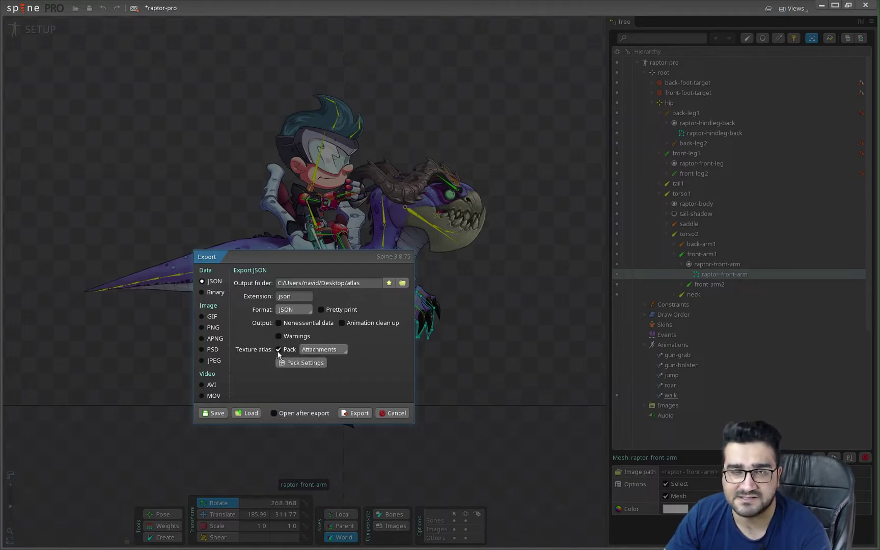
{"action": "left_click", "coordinate": [355, 413]}
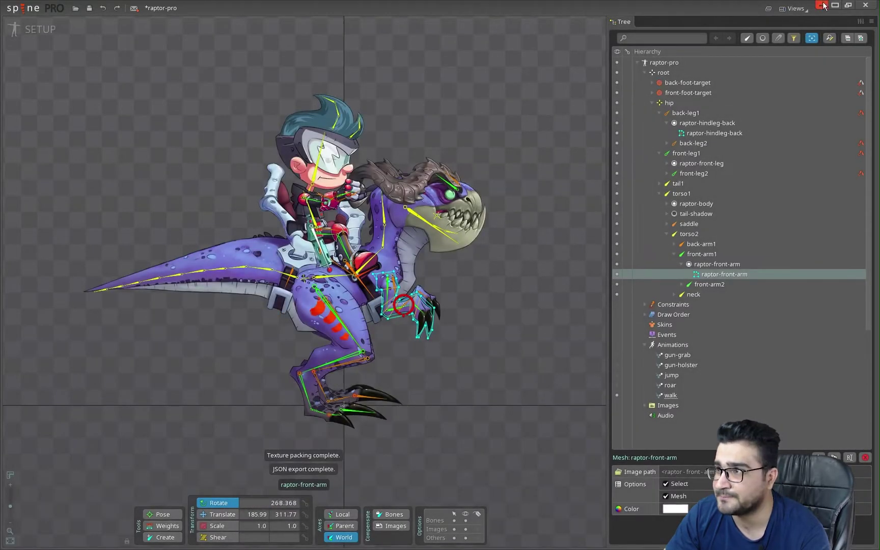
{"action": "left_click", "coordinate": [822, 5]}
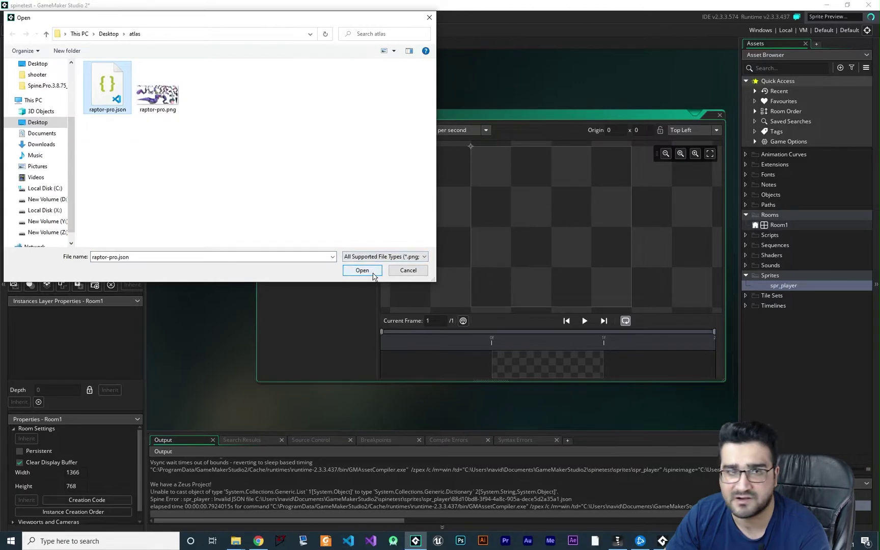
- Try to import the re-exported raptor-pro.json into the spr_player sprite in GameMaker Studio 2
{"action": "left_click", "coordinate": [361, 271]}
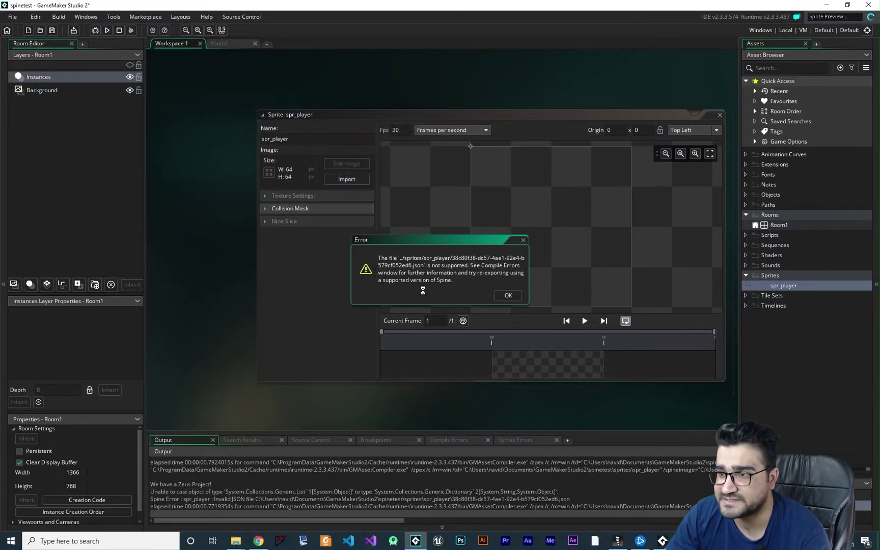
{"action": "left_click", "coordinate": [504, 296]}
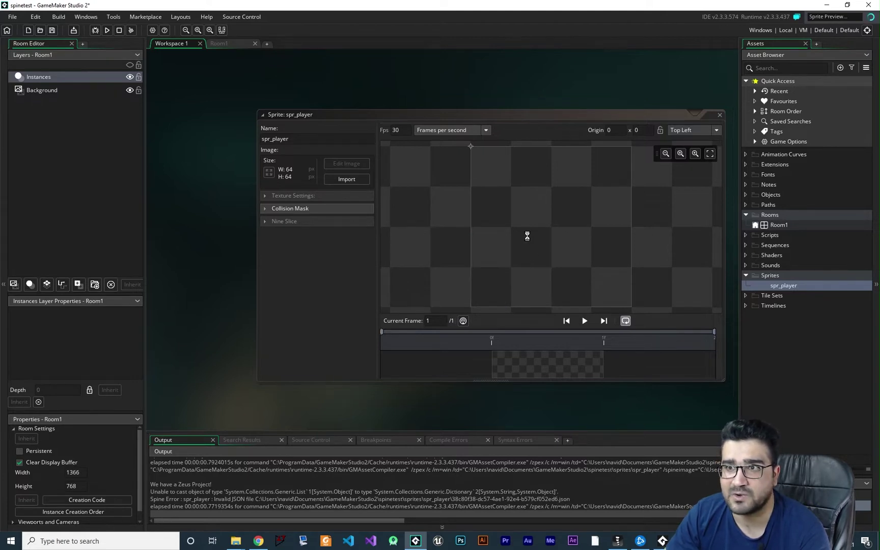
- Switch to Chrome and read the Spine forum post on version management for the JsonRollback conversion process and its command
{"action": "left_click", "coordinate": [258, 541]}
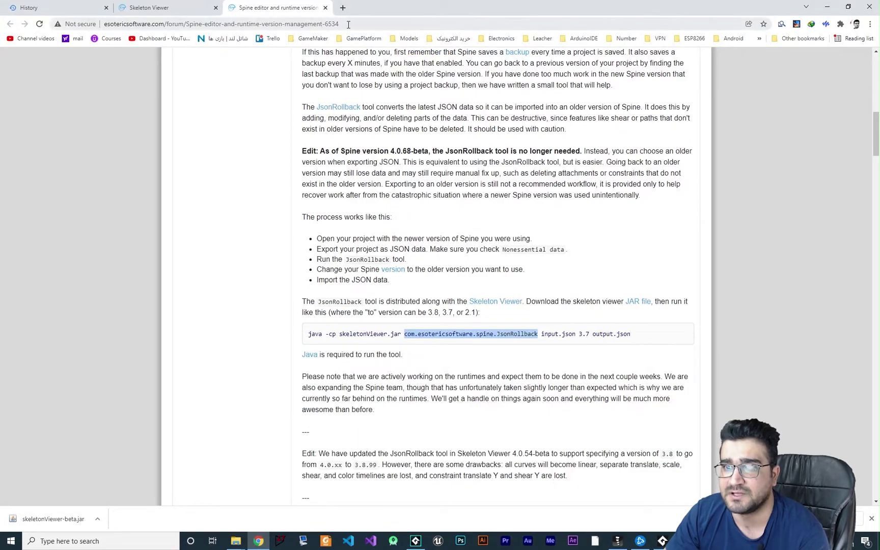
{"action": "scroll", "coordinate": [422, 251], "scroll_direction": "up", "scroll_amount": 15}
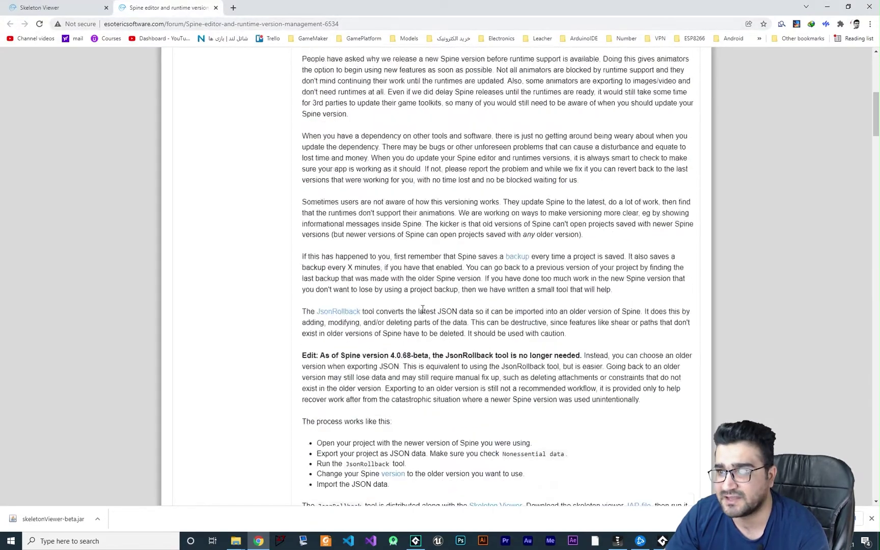
{"action": "scroll", "coordinate": [411, 292], "scroll_direction": "down", "scroll_amount": 13}
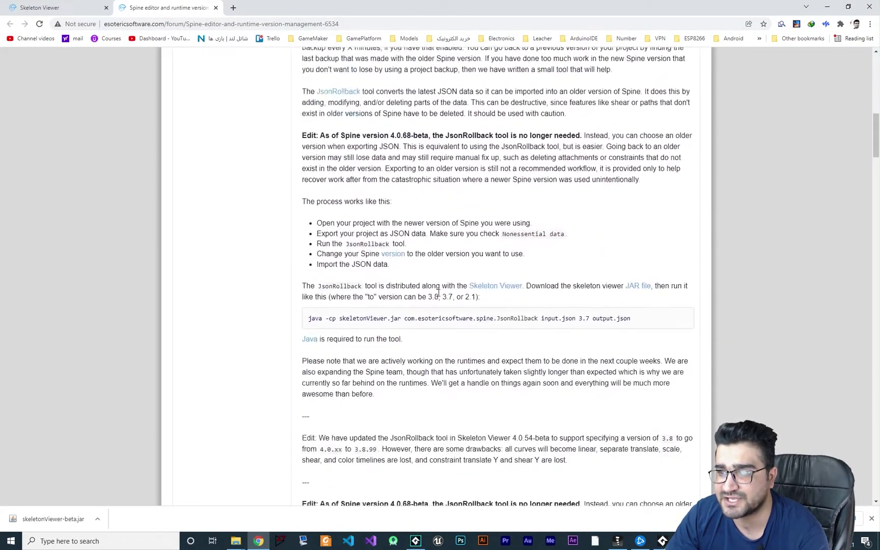
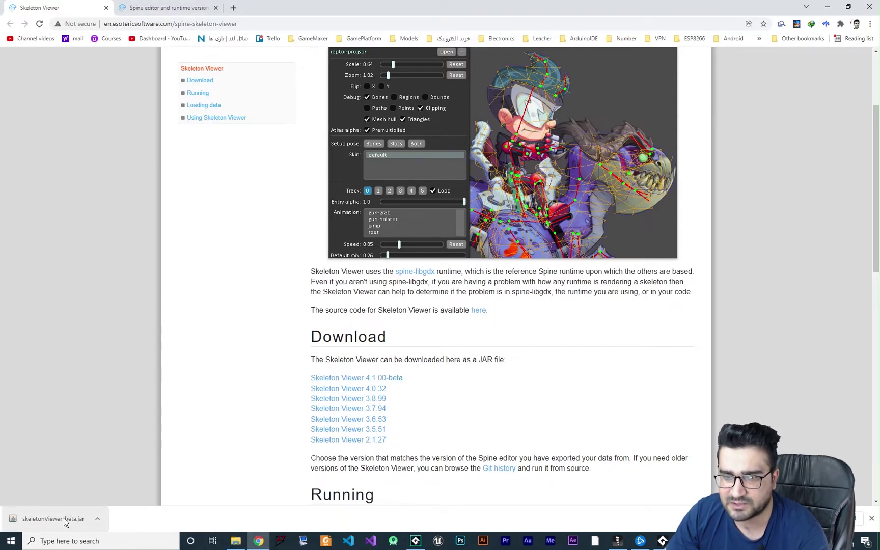
- Copy the downloaded skeletonViewer-beta.jar from Chrome into the atlas folder with the exported raptor files
{"action": "left_click_drag", "start_coordinate": [65, 522], "coordinate": [326, 228]}
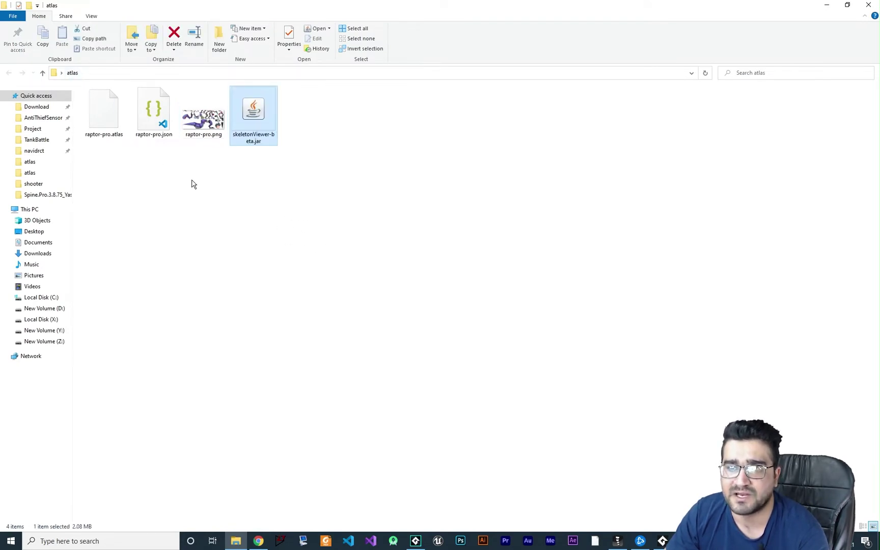
{"action": "left_click_drag", "start_coordinate": [222, 180], "coordinate": [152, 188]}
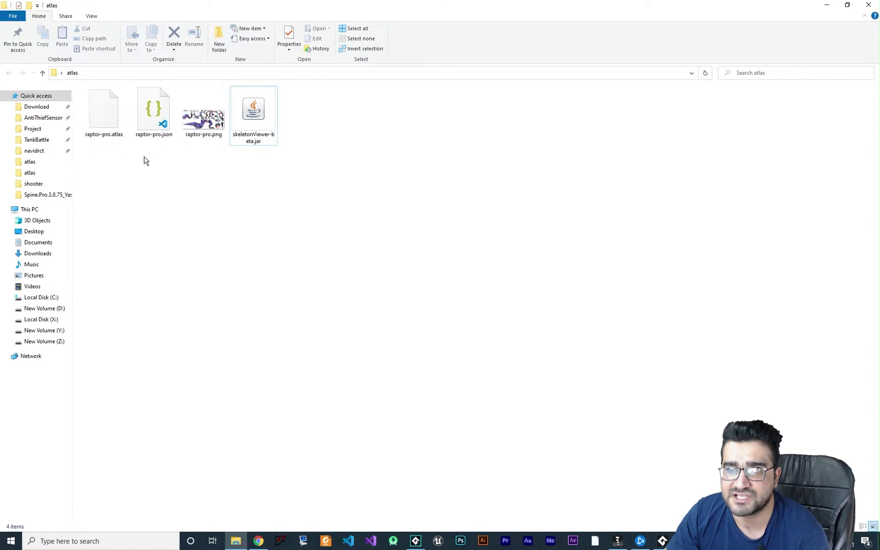
{"action": "left_click_drag", "start_coordinate": [210, 173], "coordinate": [91, 83]}
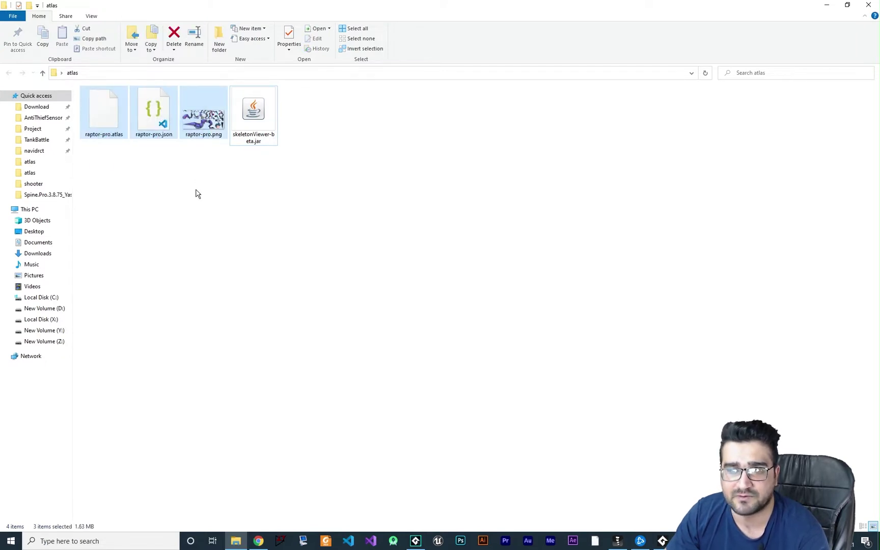
{"action": "left_click", "coordinate": [239, 99]}
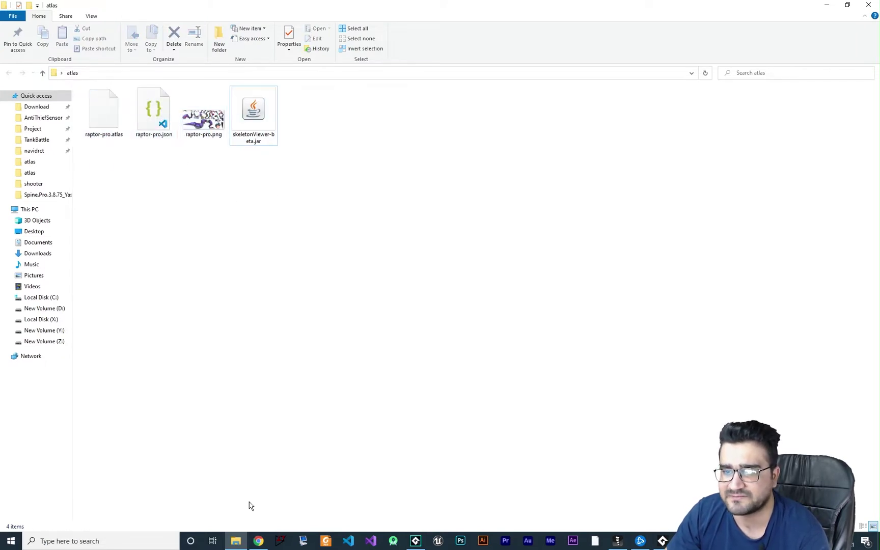
- Return to Chrome and bring up the Spine forum post containing the JsonRollback command
{"action": "left_click", "coordinate": [258, 541]}
{"action": "left_click", "coordinate": [178, 7]}
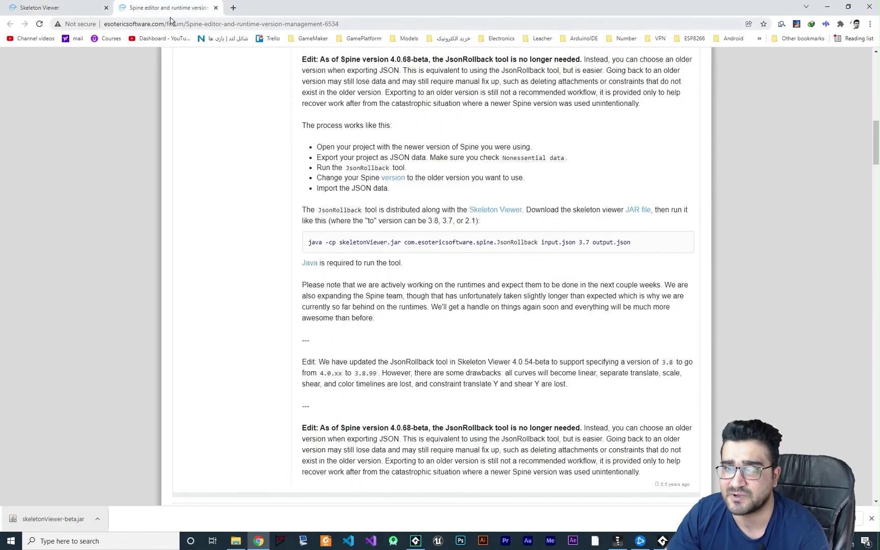
- Review the forum post's version management notes and the java -cp and skeletonViewer parts of the JsonRollback command
{"action": "scroll", "coordinate": [415, 348], "scroll_direction": "up", "scroll_amount": 6}
{"action": "scroll", "coordinate": [415, 349], "scroll_direction": "up", "scroll_amount": 6}
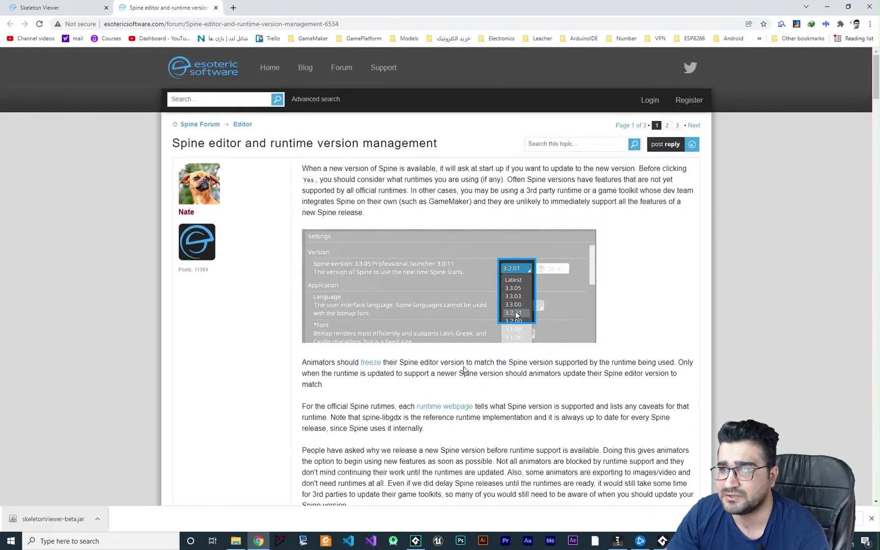
{"action": "scroll", "coordinate": [443, 163], "scroll_direction": "down", "scroll_amount": 12}
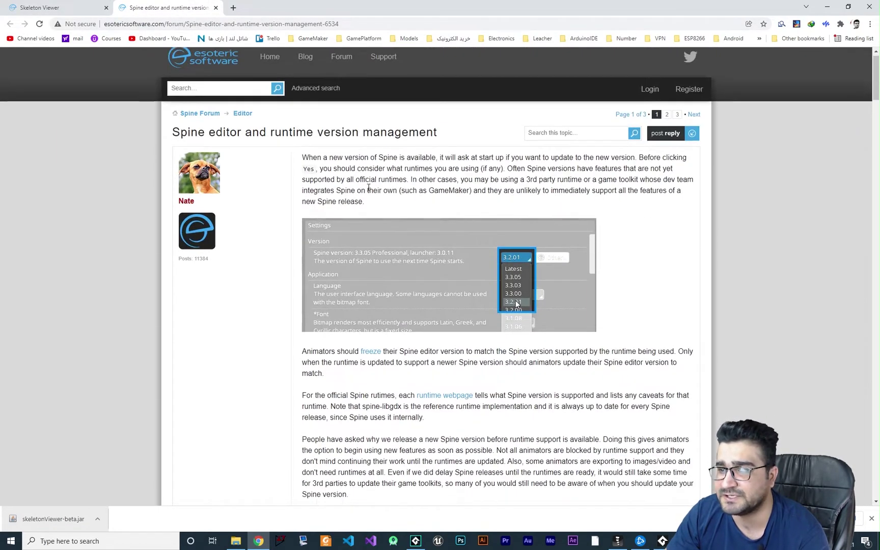
{"action": "scroll", "coordinate": [415, 282], "scroll_direction": "up", "scroll_amount": 2}
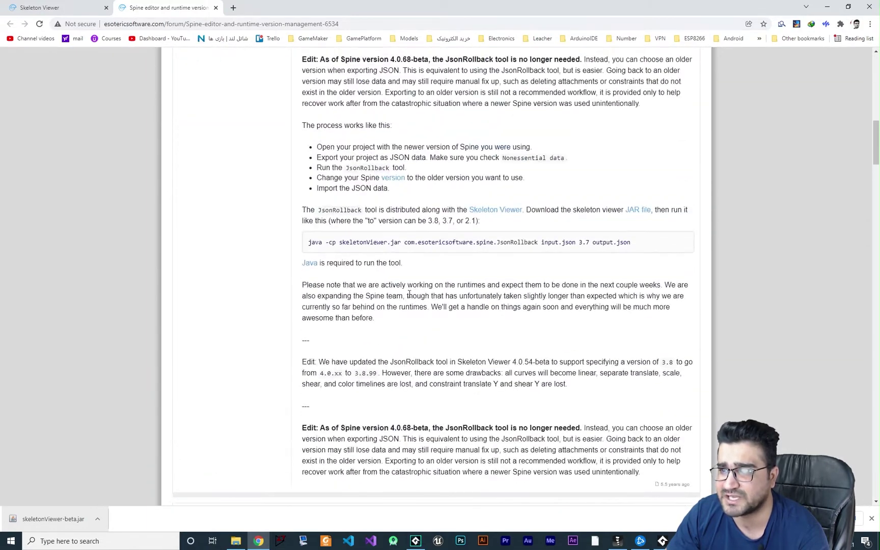
{"action": "double_click", "coordinate": [367, 242]}
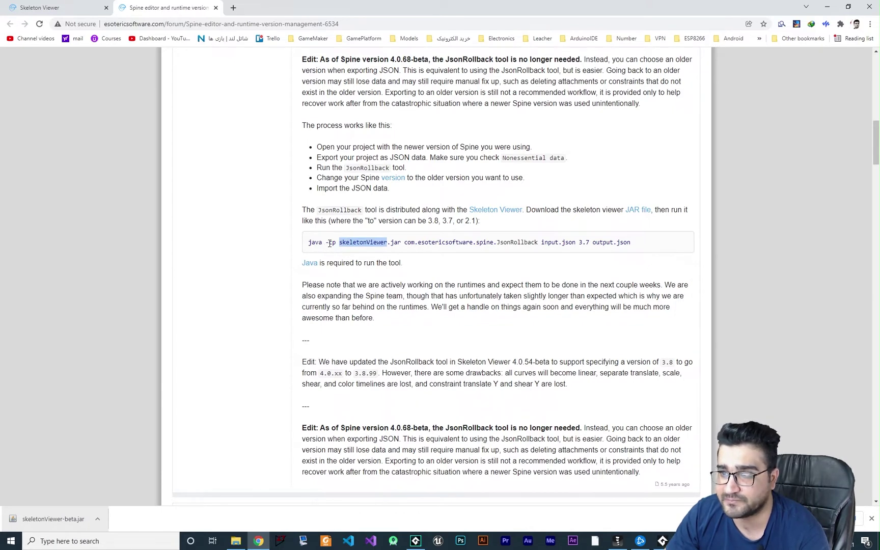
{"action": "left_click_drag", "start_coordinate": [335, 245], "coordinate": [310, 250]}
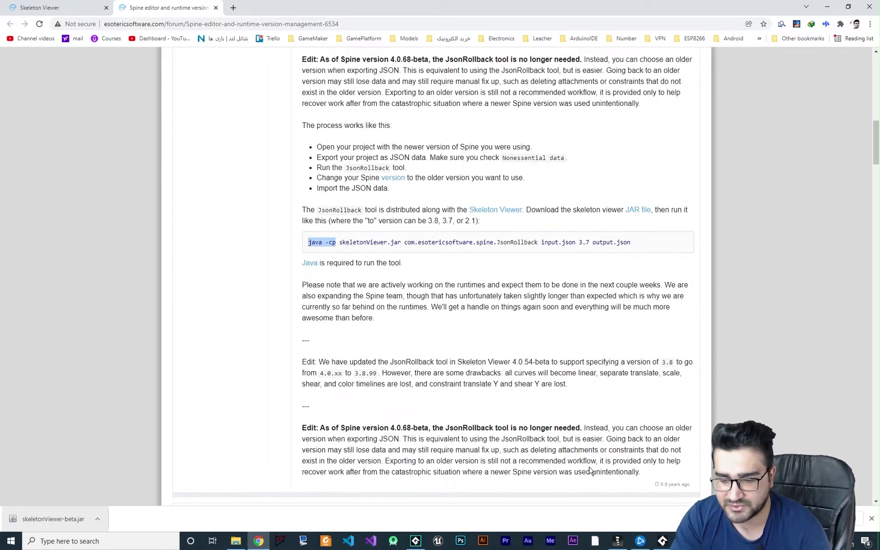
- Open Command Prompt and place its window across the full screen width beneath the forum post's JsonRollback command
{"action": "key", "text": "super"}
{"action": "type", "text": "m"}
{"action": "key", "text": "BackSpace"}
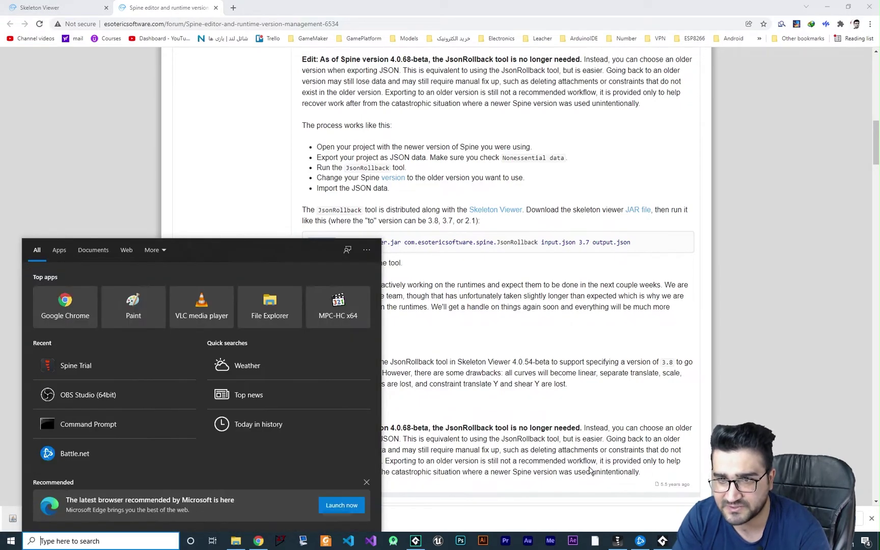
{"action": "key", "text": "Escape"}
{"action": "key", "text": "super"}
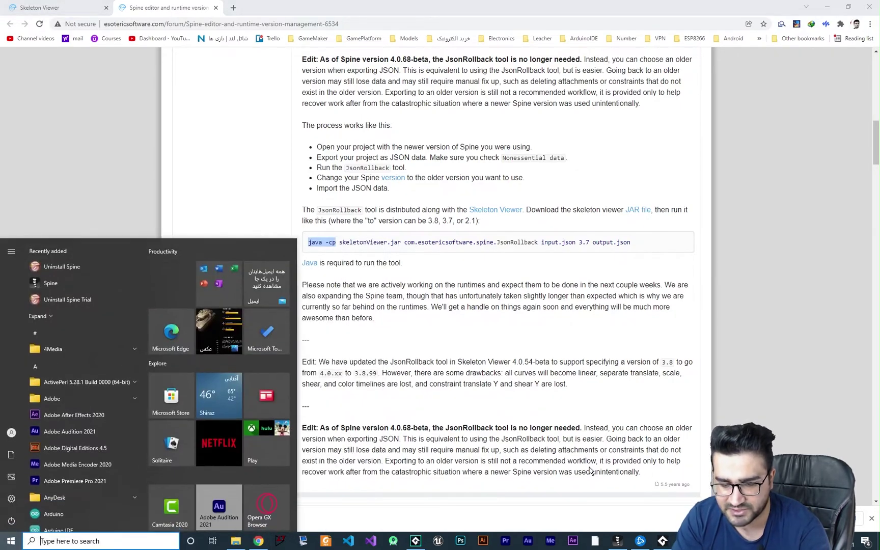
{"action": "type", "text": "cmd"}
{"action": "key", "text": "Return"}
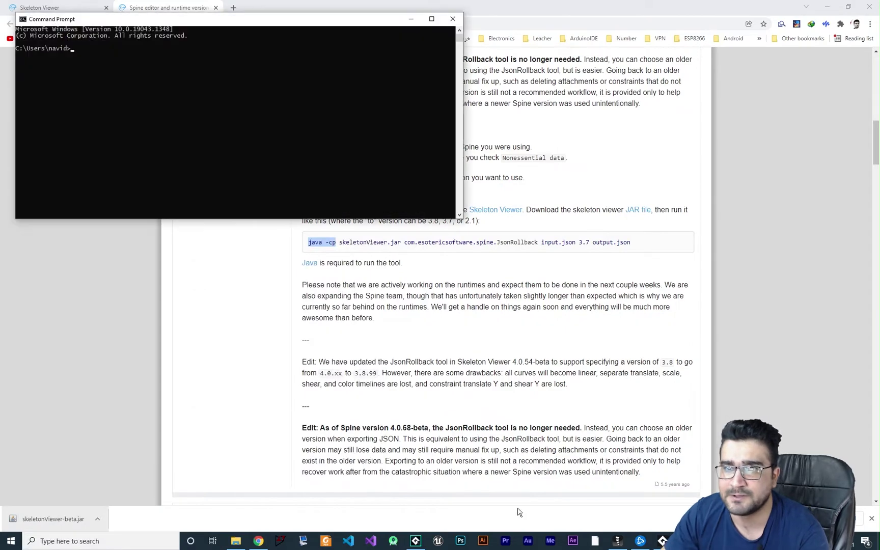
{"action": "left_click_drag", "start_coordinate": [283, 24], "coordinate": [401, 265]}
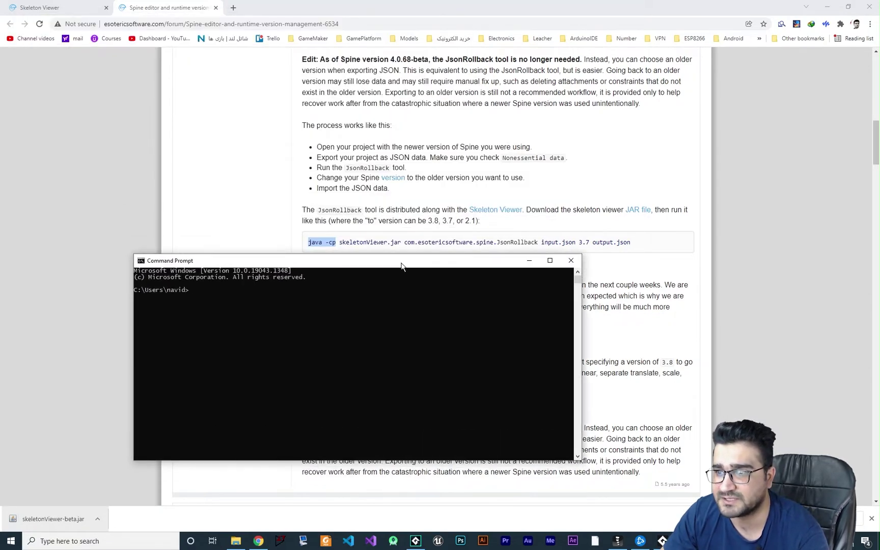
{"action": "left_click_drag", "start_coordinate": [582, 327], "coordinate": [876, 327]}
{"action": "left_click_drag", "start_coordinate": [134, 335], "coordinate": [1, 335]}
- Enlarge the console font in the Command Prompt properties and clear the stray text from the prompt
{"action": "right_click", "coordinate": [115, 260]}
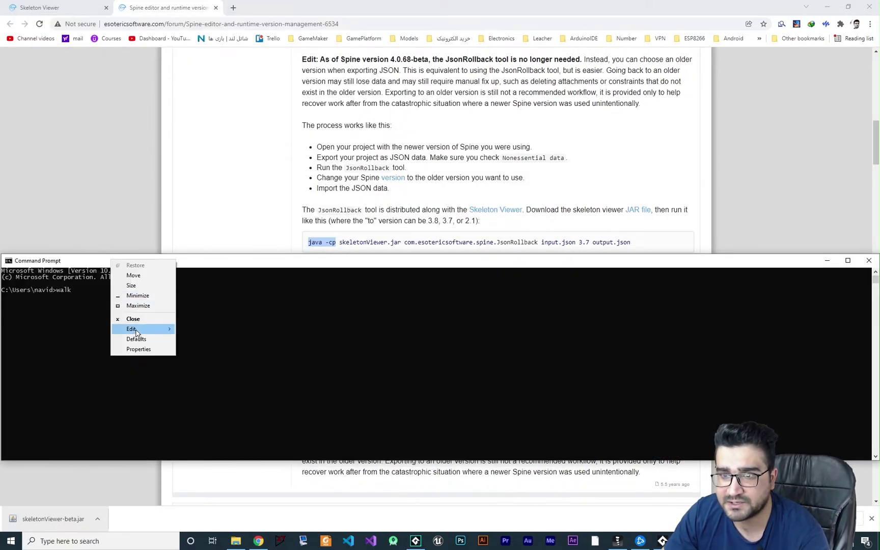
{"action": "left_click", "coordinate": [153, 349]}
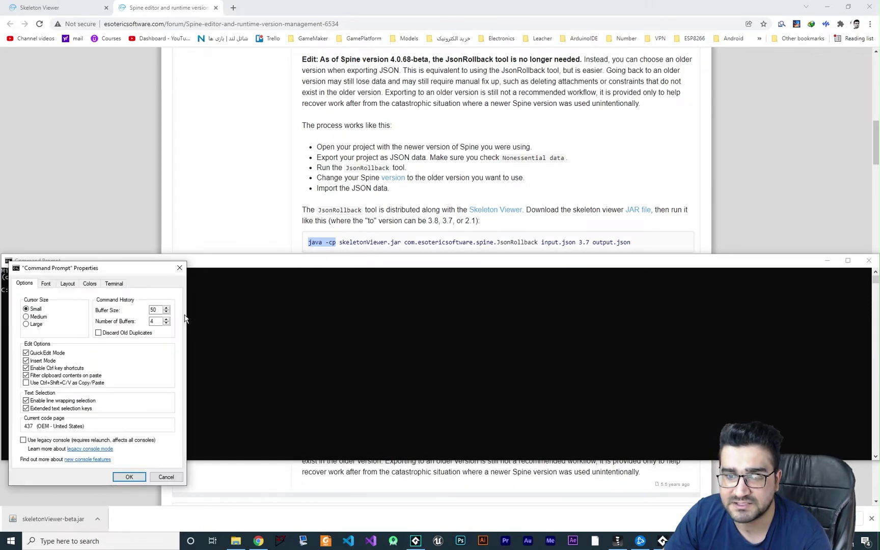
{"action": "key", "text": "Return"}
{"action": "type", "text": "walk"}
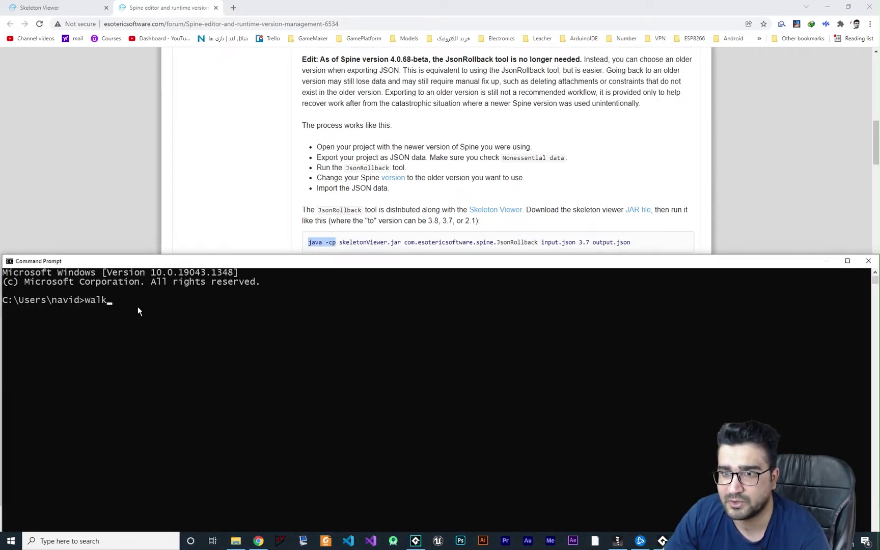
{"action": "key", "text": "BackSpace"}
{"action": "key", "text": "BackSpace"}
{"action": "key", "text": "BackSpace"}
{"action": "key", "text": "BackSpace"}
- Begin the command with java -cp followed by the quoted full path of skeletonViewer-beta.jar in the atlas folder
{"action": "type", "text": "j"}
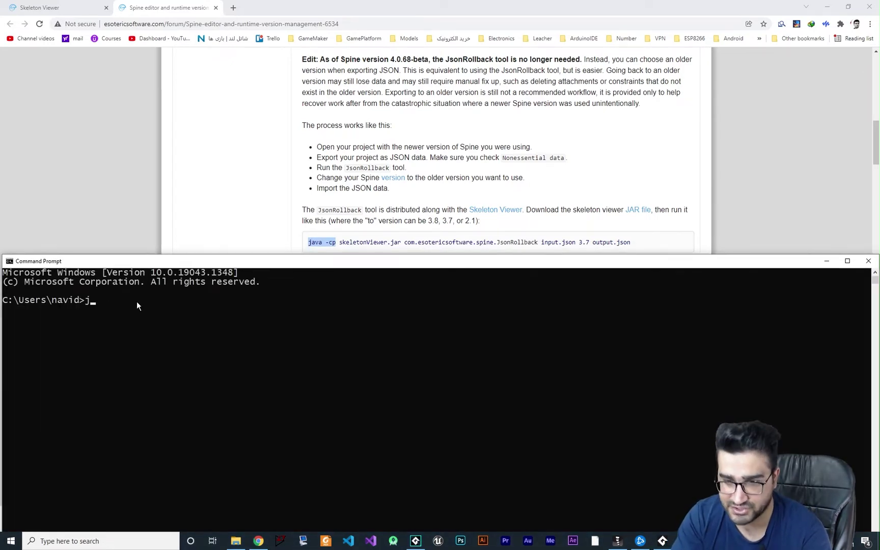
{"action": "type", "text": "ava -cp"}
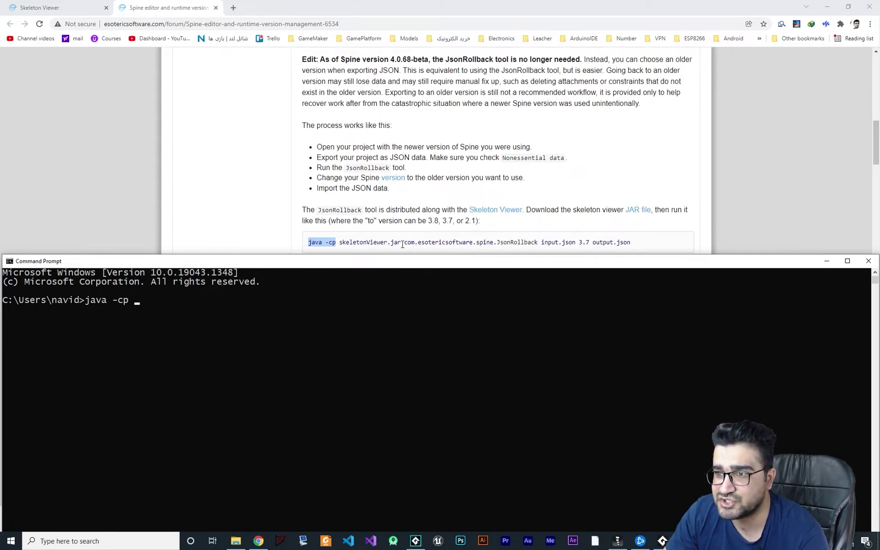
{"action": "left_click", "coordinate": [826, 6]}
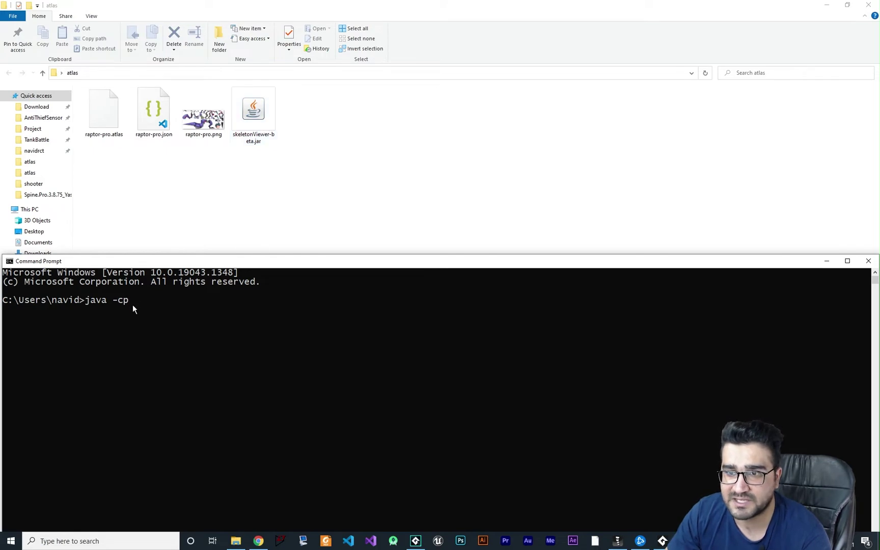
{"action": "type", "text": "\""}
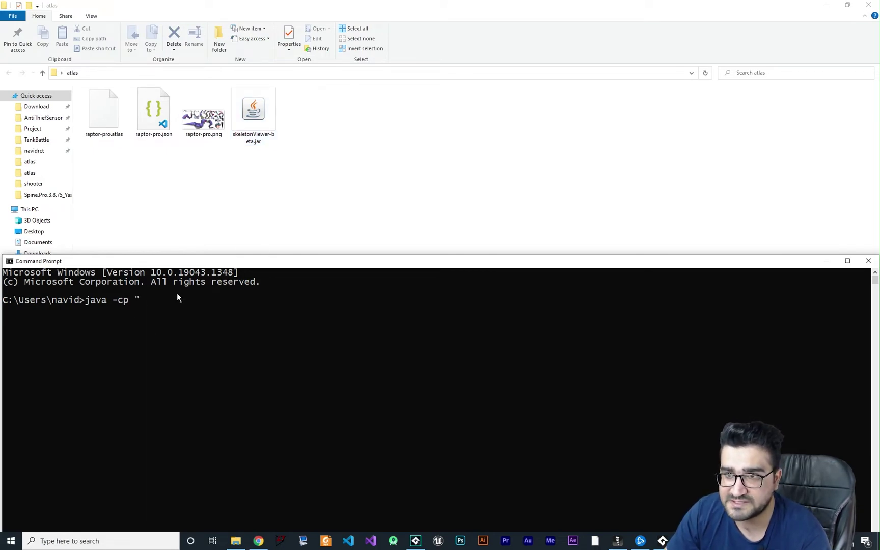
{"action": "left_click_drag", "start_coordinate": [253, 127], "coordinate": [150, 310]}
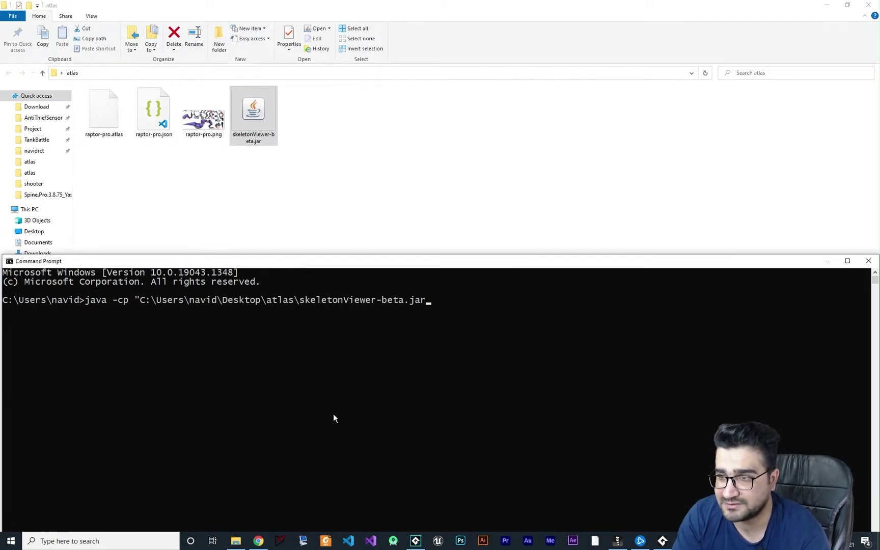
{"action": "type", "text": "\""}
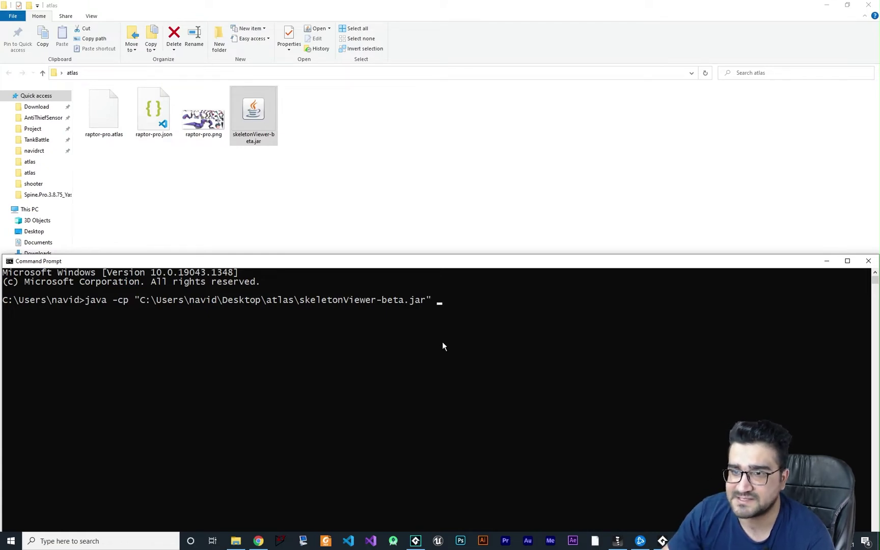
- Copy com.esotericsoftware.spine.JsonRollback from the forum post's command and append it to the Command Prompt line
{"action": "key", "text": "alt+Tab"}
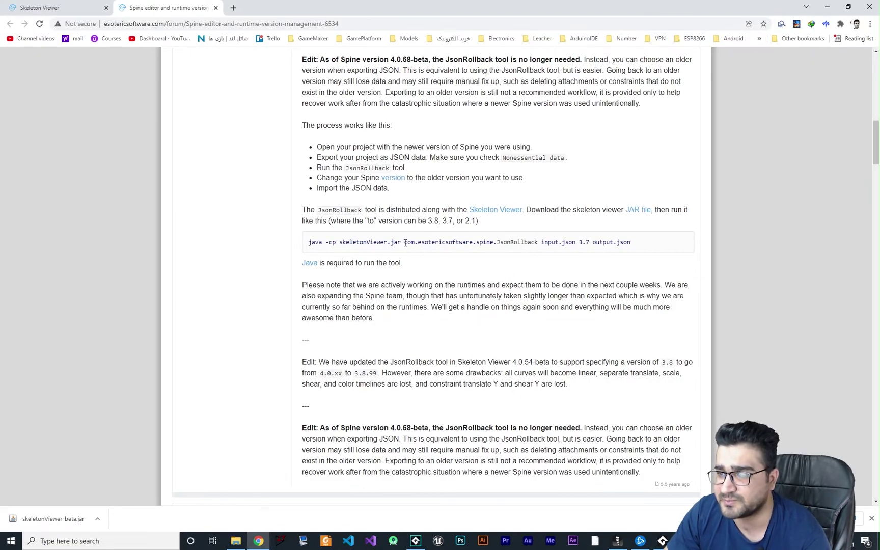
{"action": "left_click_drag", "start_coordinate": [405, 243], "coordinate": [538, 249]}
{"action": "key", "text": "ctrl+c"}
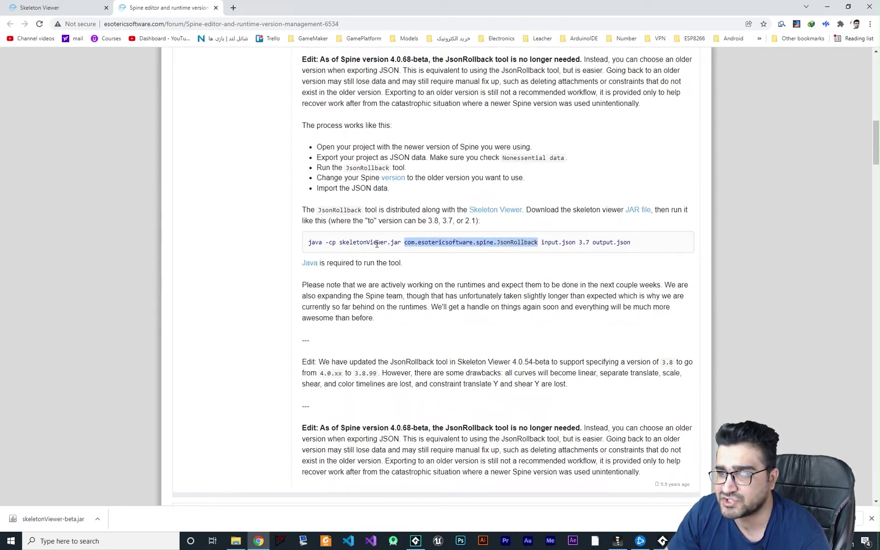
{"action": "key", "text": "alt+Tab"}
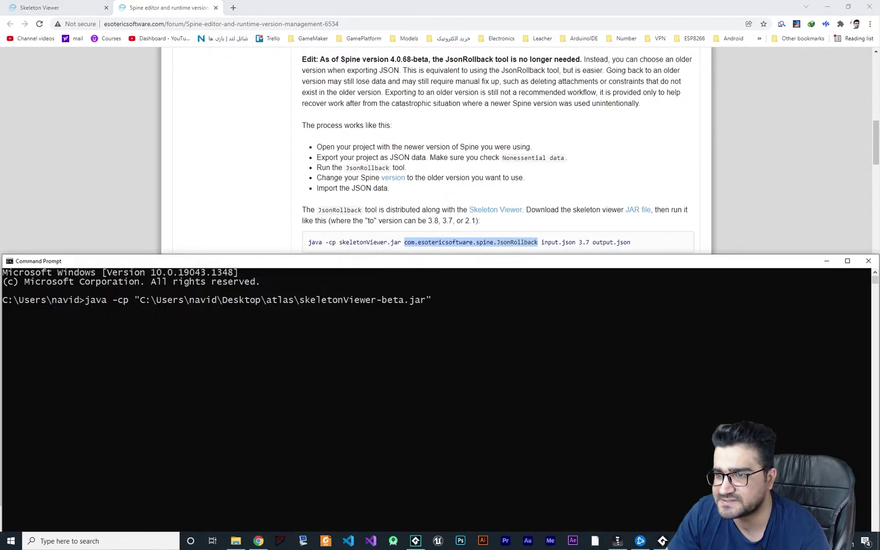
{"action": "key", "text": "ctrl+v"}
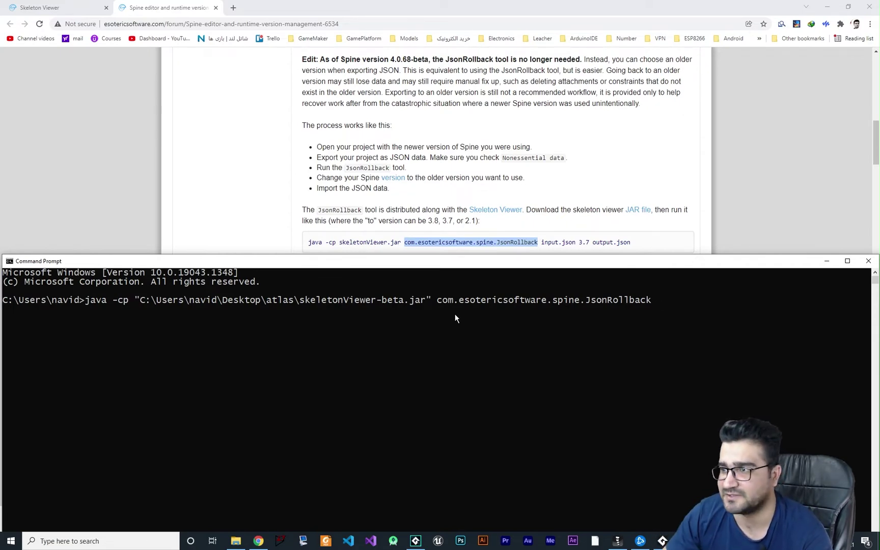
- Append the quoted full path of raptor-pro.json in the atlas folder as input and 3.7 as the target version
{"action": "key", "text": "alt+Tab"}
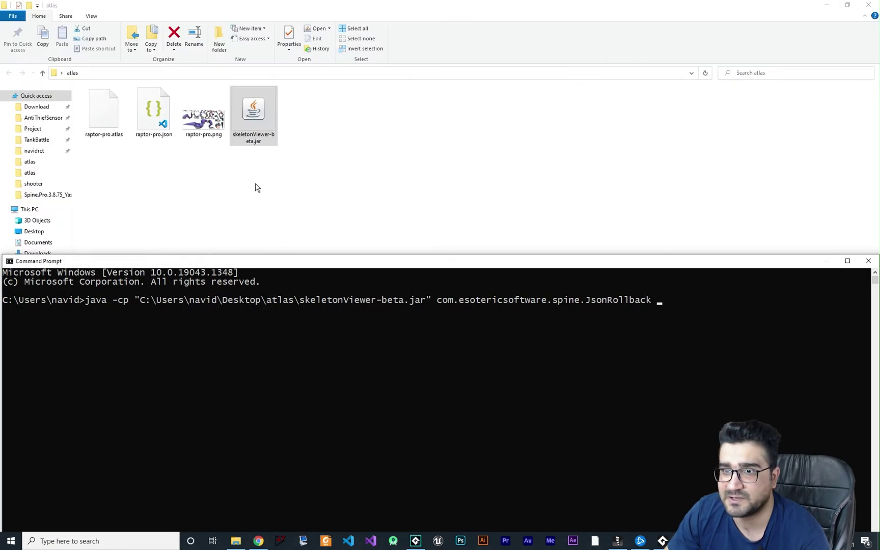
{"action": "left_click", "coordinate": [153, 119]}
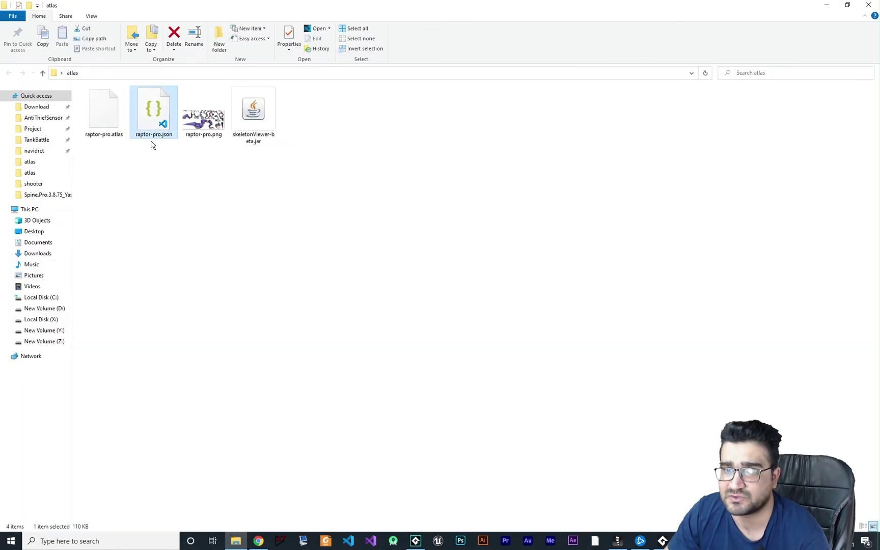
{"action": "left_click_drag", "start_coordinate": [157, 138], "coordinate": [165, 128]}
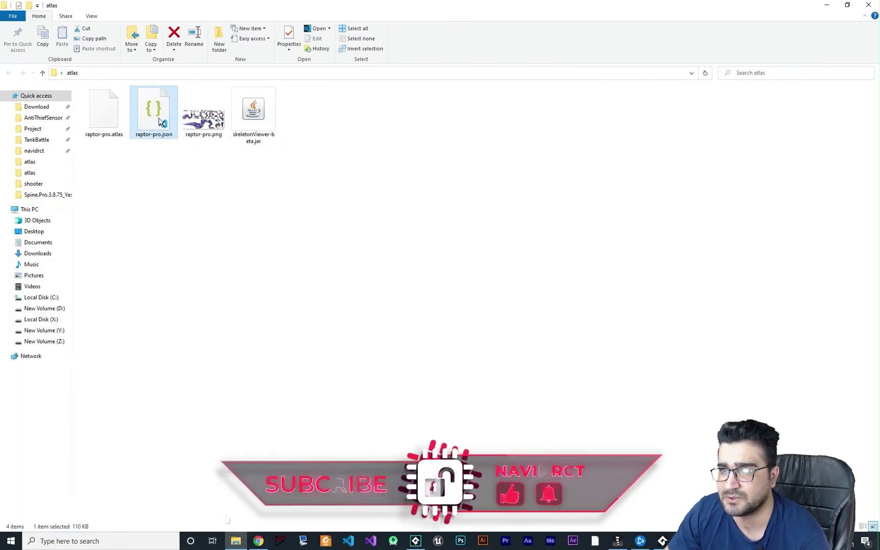
{"action": "key", "text": "alt+Tab"}
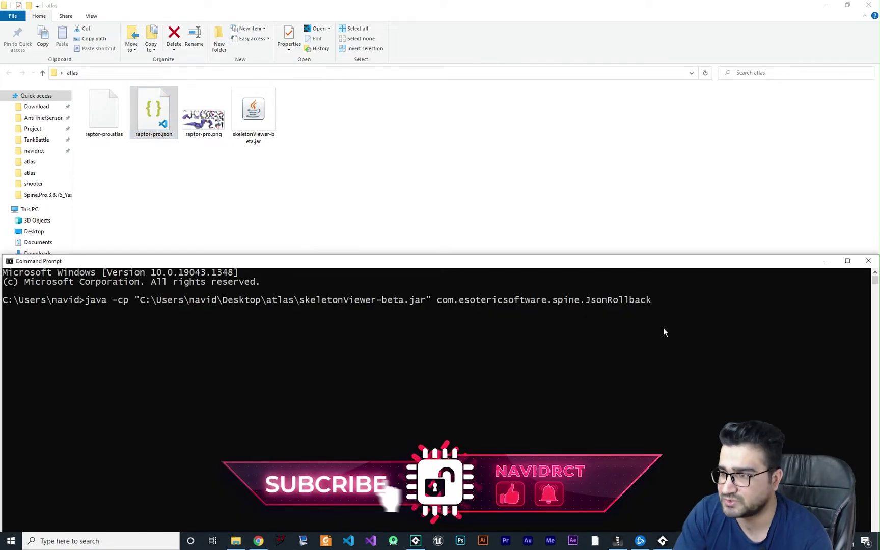
{"action": "type", "text": "\""}
{"action": "left_click_drag", "start_coordinate": [162, 134], "coordinate": [680, 317]}
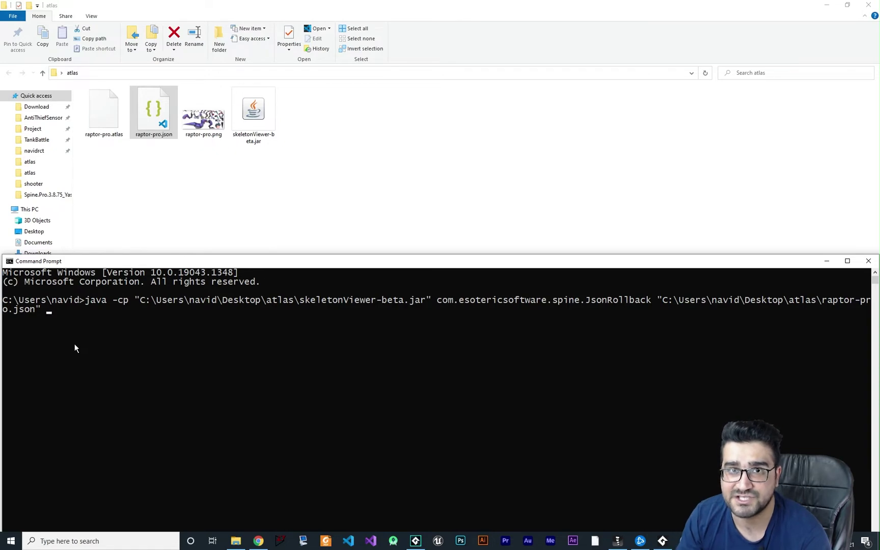
{"action": "type", "text": "3.7"}
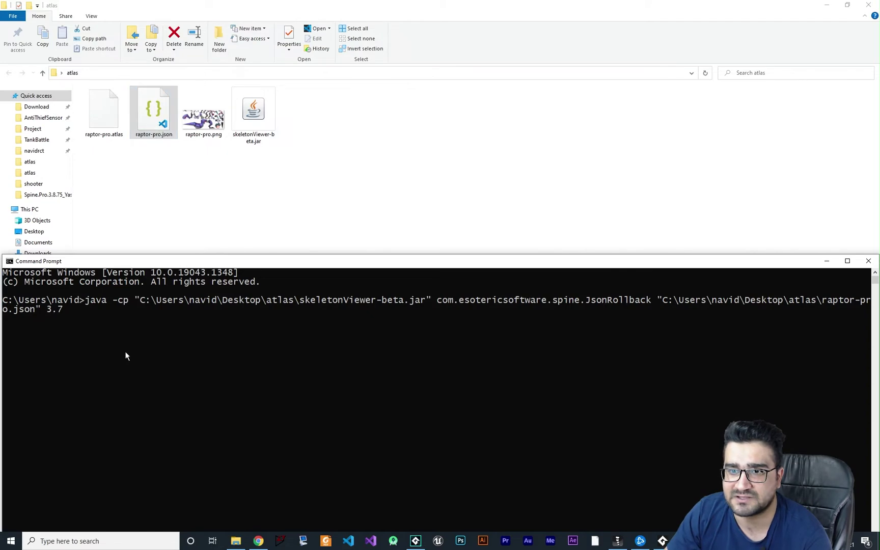
- Run the rollback with the quoted output path set to raptor-profinal.json in the atlas folder, and select the converted file
{"action": "type", "text": " \""}
{"action": "left_click", "coordinate": [155, 119]}
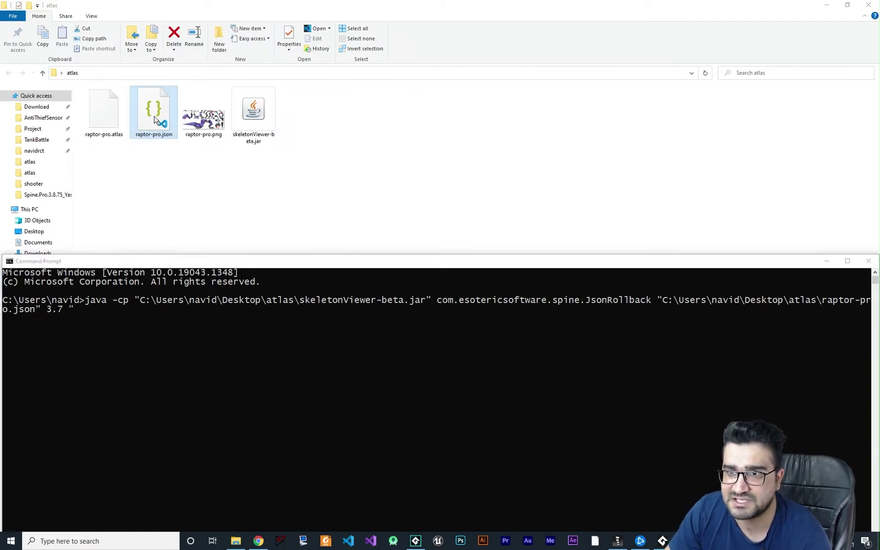
{"action": "left_click_drag", "start_coordinate": [155, 119], "coordinate": [138, 351]}
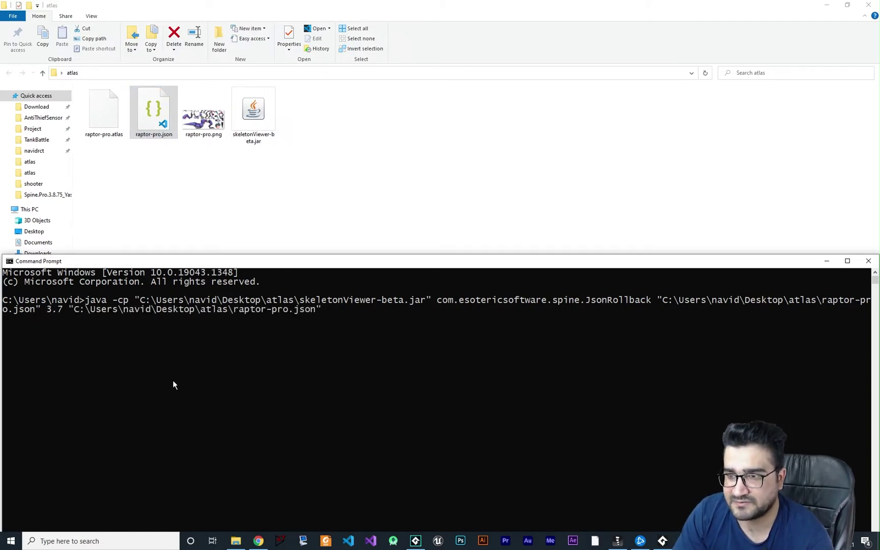
{"action": "key", "text": "Left"}
{"action": "key", "text": "Left"}
{"action": "key", "text": "Left"}
{"action": "key", "text": "Left"}
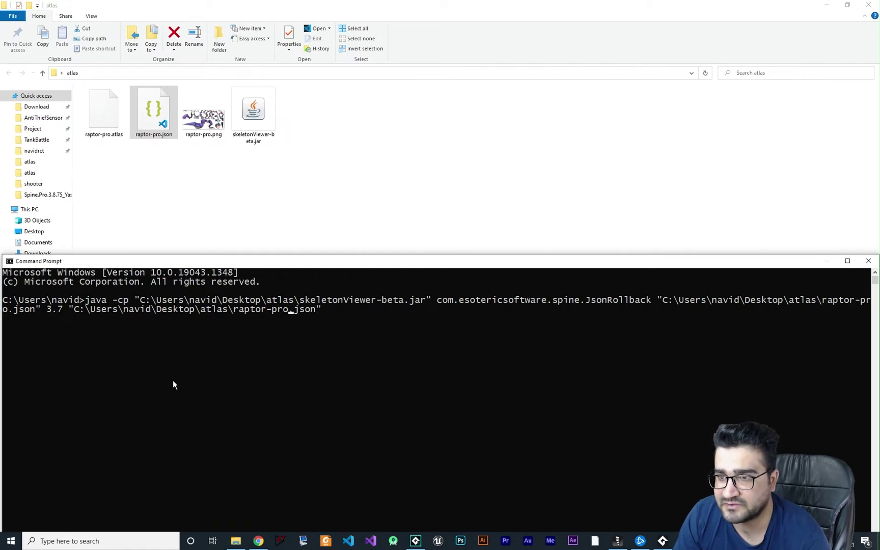
{"action": "key", "text": "BackSpace"}
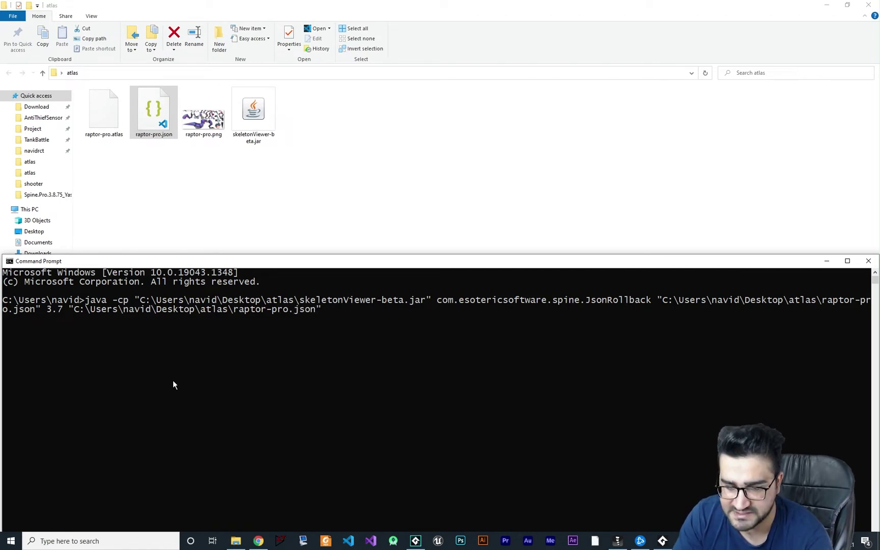
{"action": "type", "text": "final"}
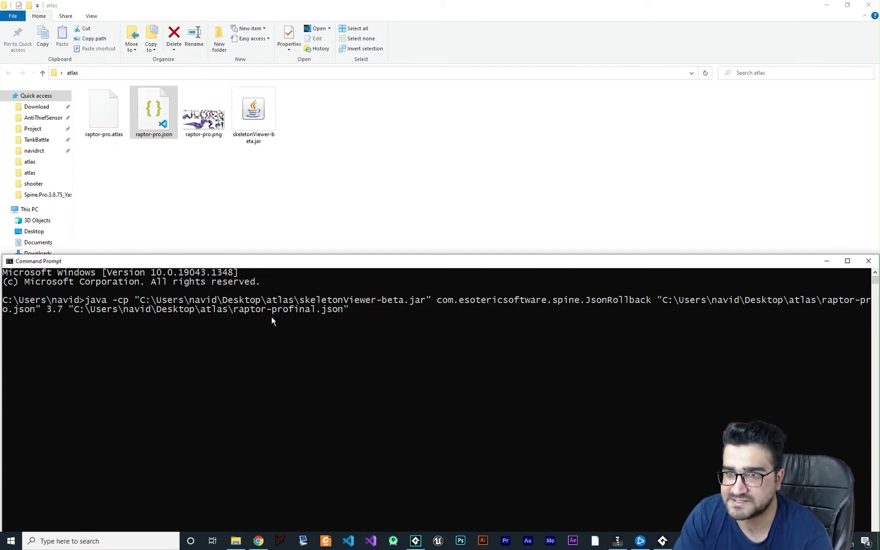
{"action": "key", "text": "Return"}
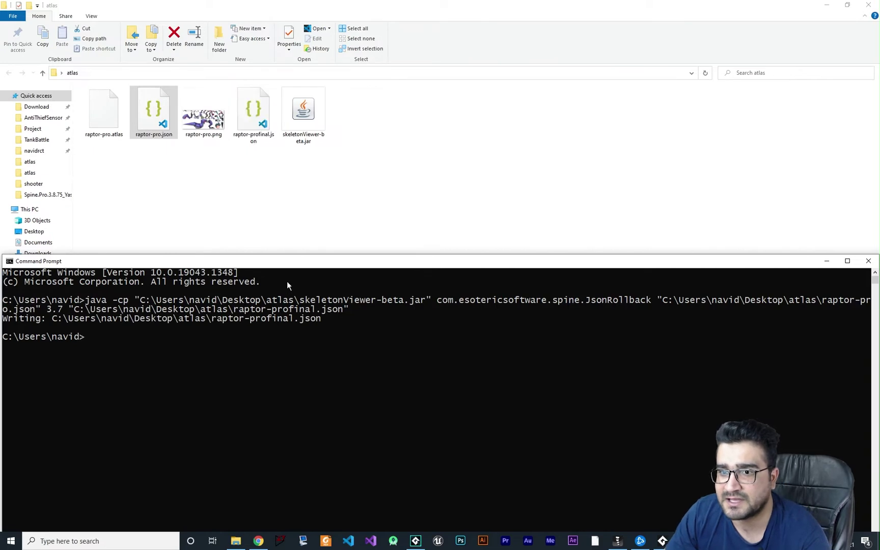
{"action": "left_click", "coordinate": [254, 119]}
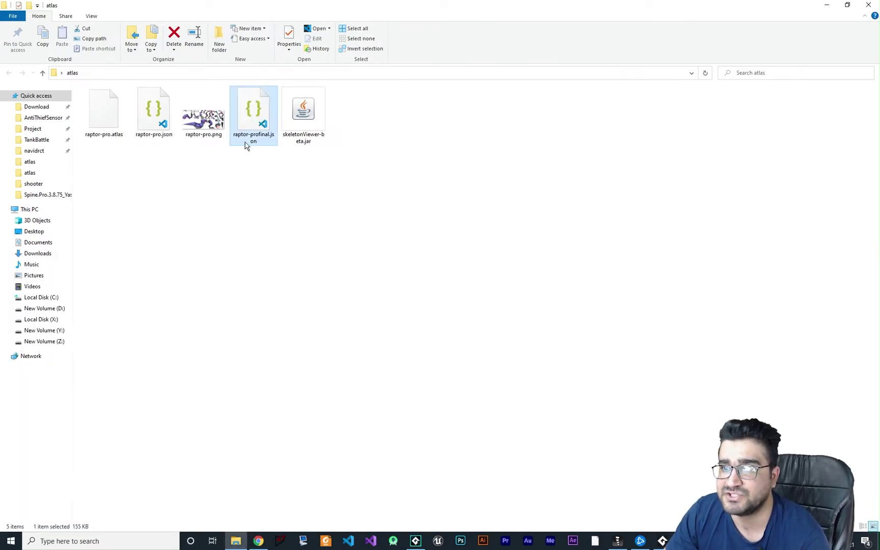
- Delete the original raptor-pro.json from the atlas folder
{"action": "left_click_drag", "start_coordinate": [264, 171], "coordinate": [258, 138]}
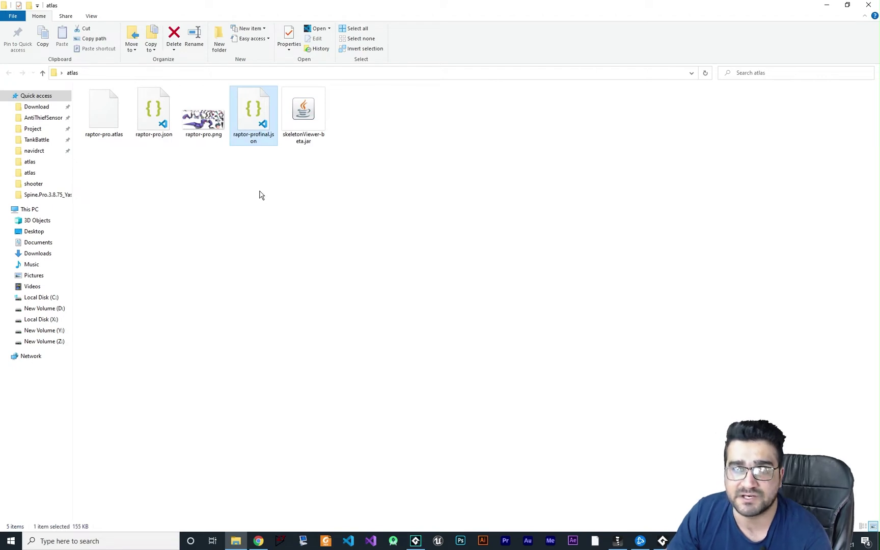
{"action": "left_click", "coordinate": [153, 121]}
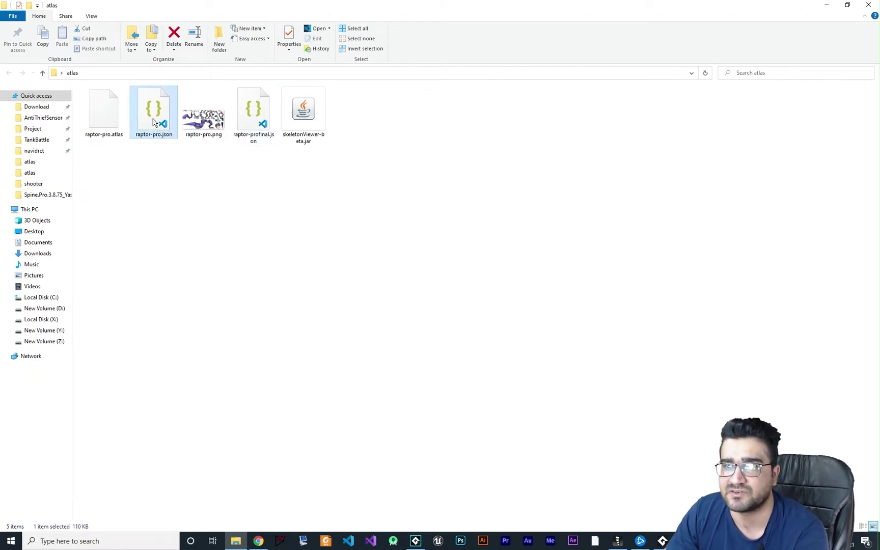
{"action": "key", "text": "Delete"}
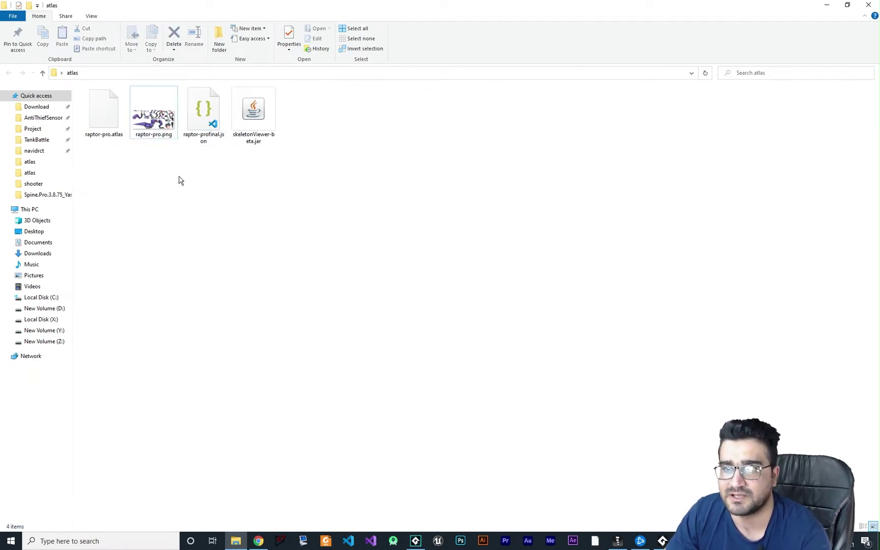
- Rename raptor-pro.atlas as raptor-profinal.atlas so it matches the converted JSON file's name
{"action": "left_click", "coordinate": [204, 140]}
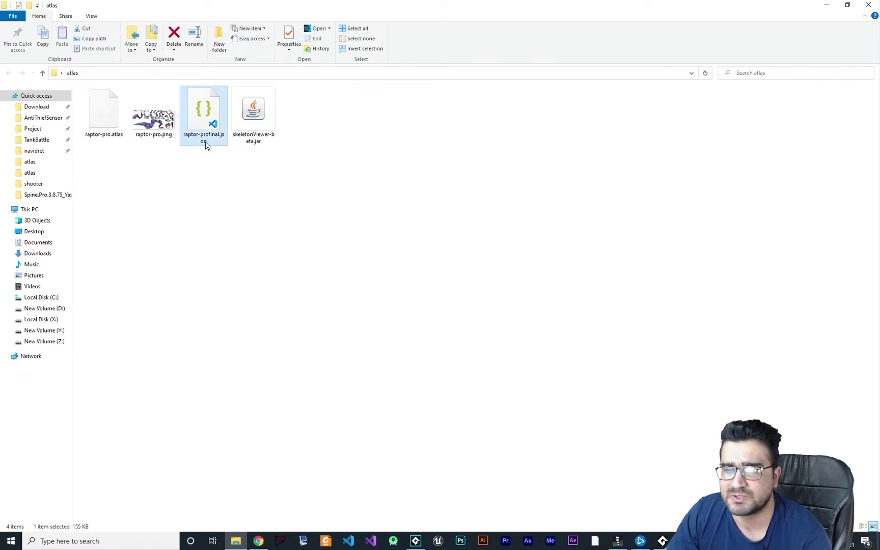
{"action": "left_click", "coordinate": [204, 139]}
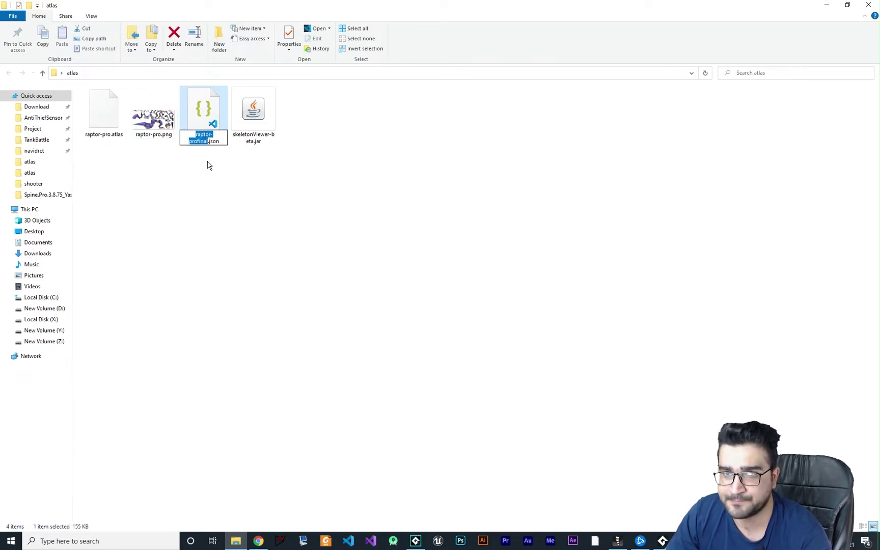
{"action": "key", "text": "Return"}
{"action": "left_click", "coordinate": [104, 138]}
{"action": "left_click", "coordinate": [105, 135]}
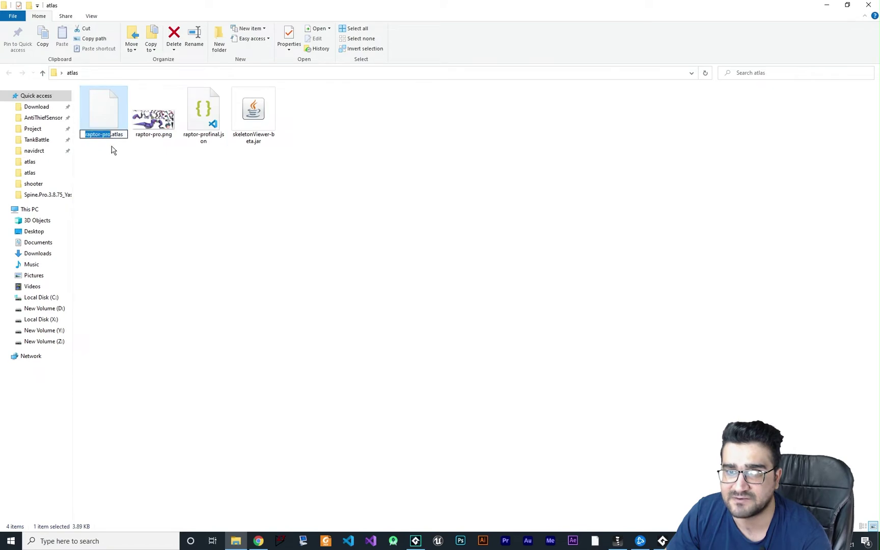
{"action": "key", "text": "Right"}
{"action": "type", "text": "final"}
{"action": "left_click", "coordinate": [187, 171]}
{"action": "left_click", "coordinate": [202, 130]}
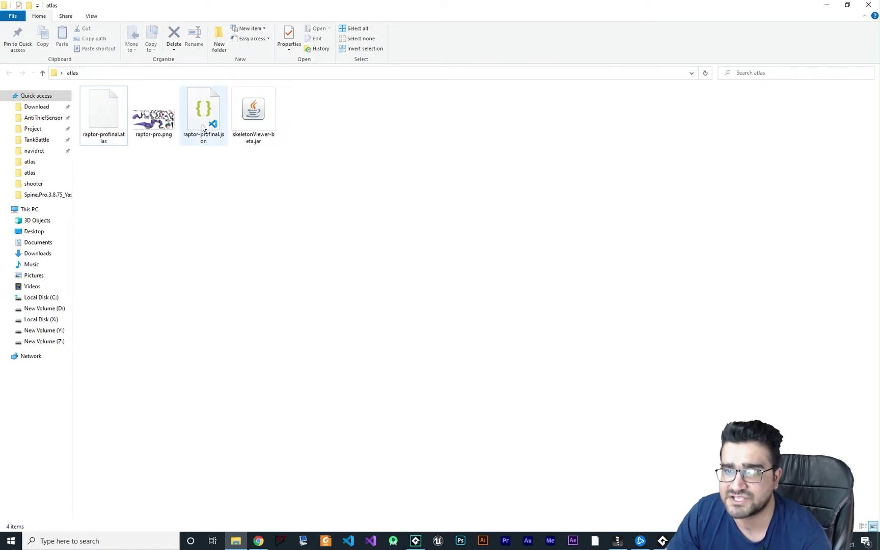
{"action": "left_click", "coordinate": [107, 117]}
{"action": "left_click", "coordinate": [200, 174]}
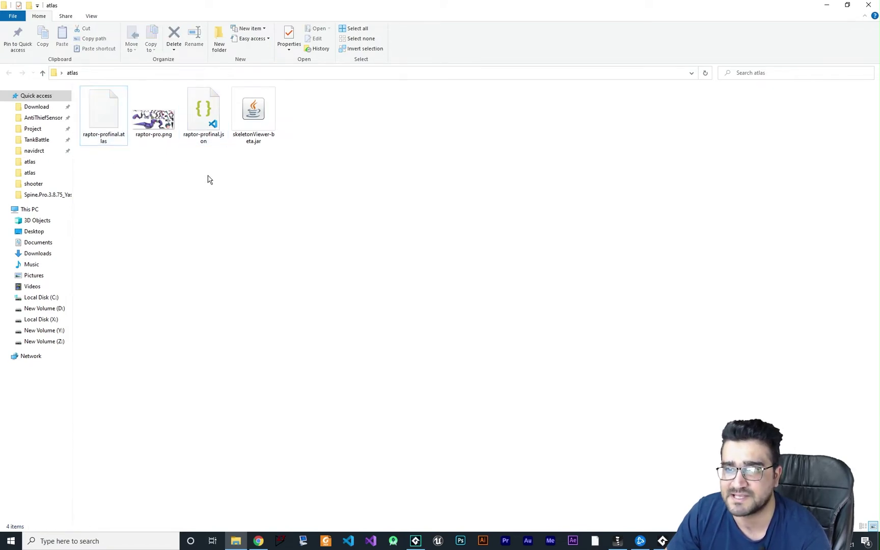
- Switch to GameMaker Studio 2 and import the converted raptor-profinal.json into the spr_player sprite
{"action": "left_click", "coordinate": [416, 540]}
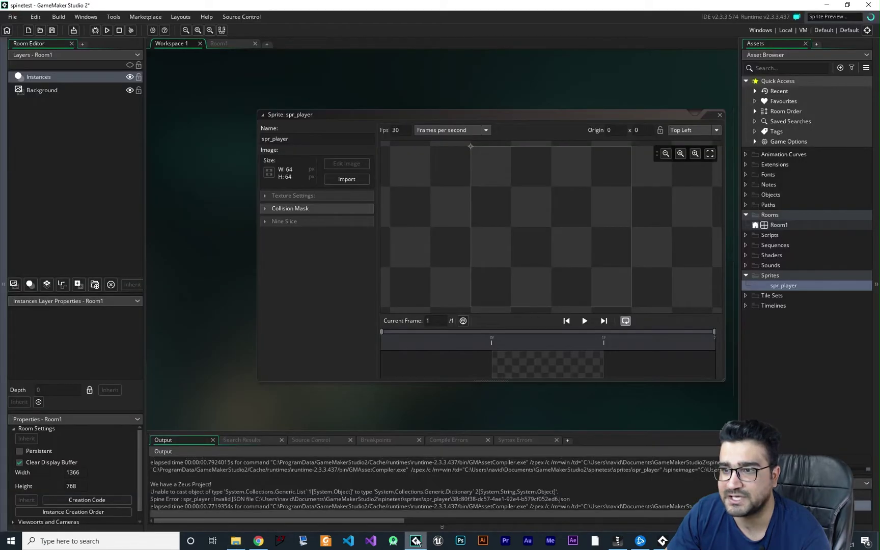
{"action": "left_click", "coordinate": [346, 179]}
{"action": "left_click", "coordinate": [152, 97]}
{"action": "left_click", "coordinate": [372, 270]}
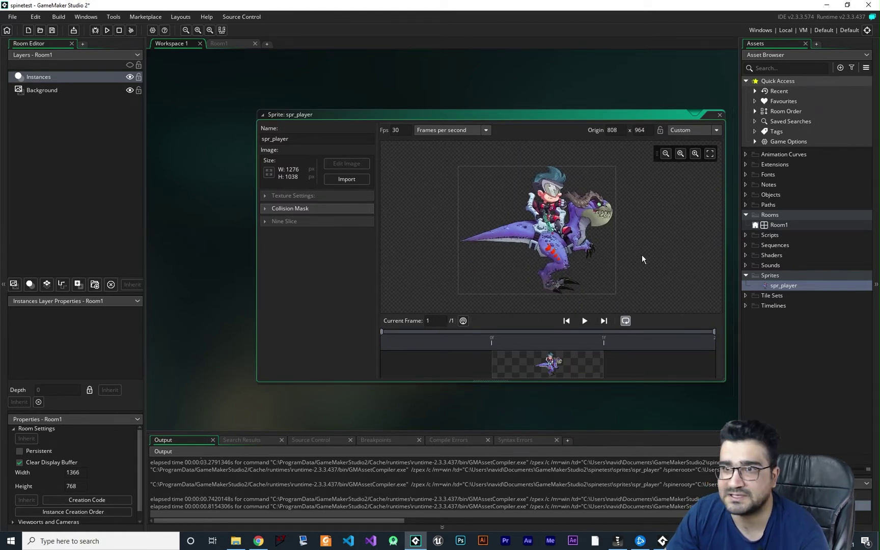
- Create a new object named obj_test and assign spr_player as its sprite
{"action": "right_click", "coordinate": [771, 196]}
{"action": "mouse_move", "coordinate": [786, 197]}
{"action": "left_click", "coordinate": [742, 244]}
{"action": "type", "text": "ob"}
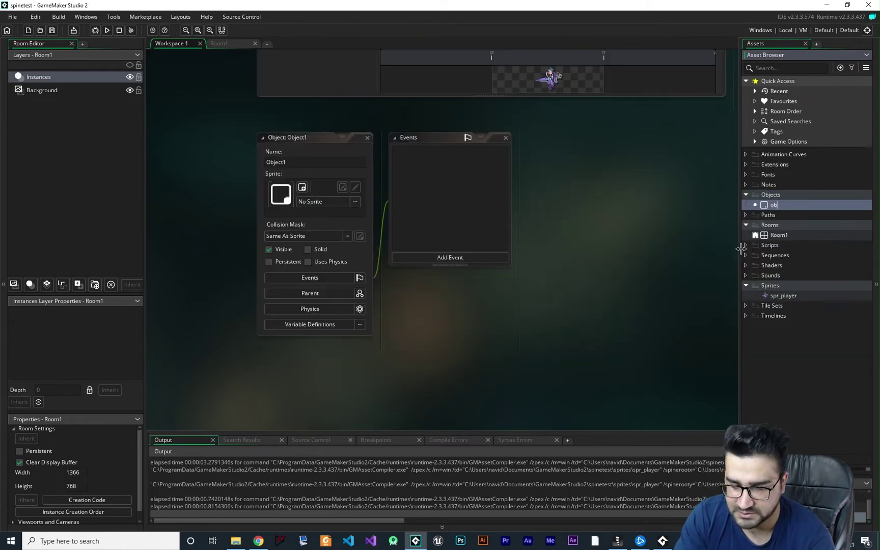
{"action": "type", "text": "j_test"}
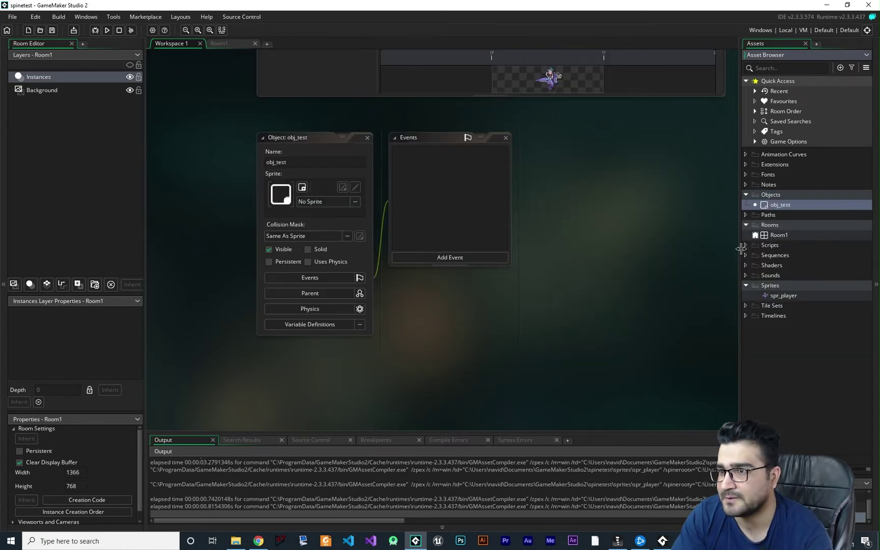
{"action": "left_click", "coordinate": [355, 201]}
{"action": "double_click", "coordinate": [489, 229]}
{"action": "double_click", "coordinate": [460, 227]}
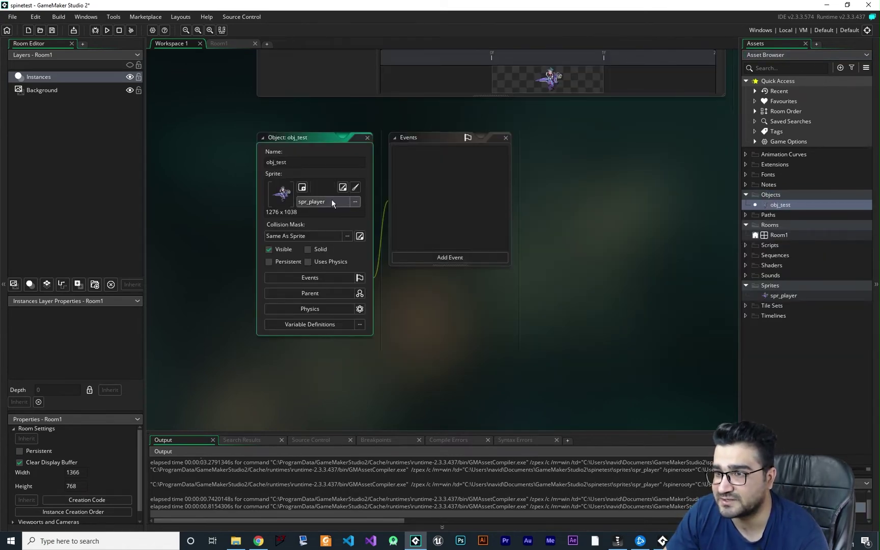
- Add a Create event to obj_test and start its code with a skeleton function
{"action": "left_click", "coordinate": [394, 265]}
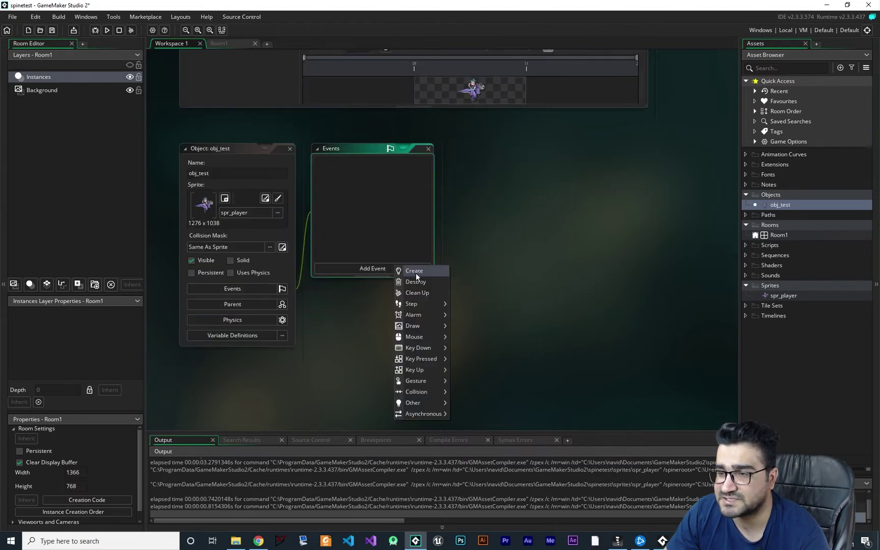
{"action": "left_click", "coordinate": [414, 273]}
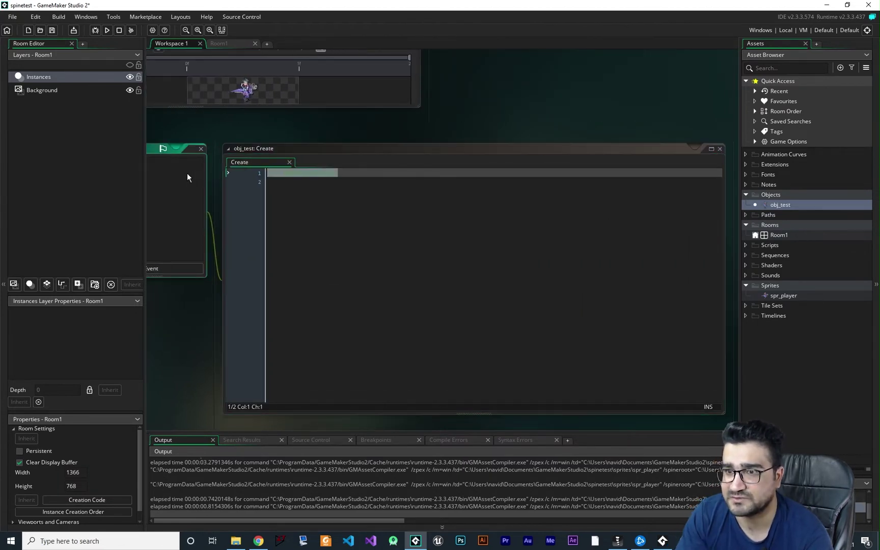
{"action": "type", "text": "ske"}
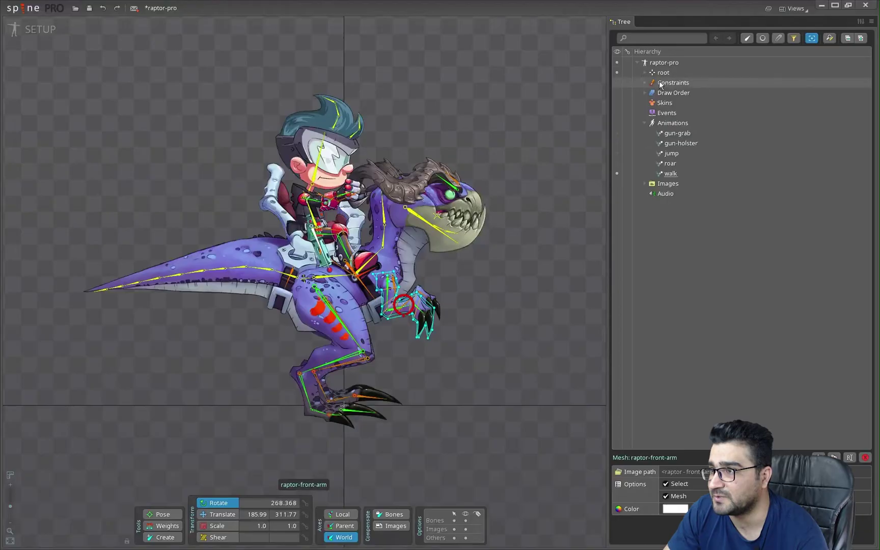
- Play the raptor's roar animation in Spine and check its exact name without renaming it
{"action": "left_click", "coordinate": [644, 123]}
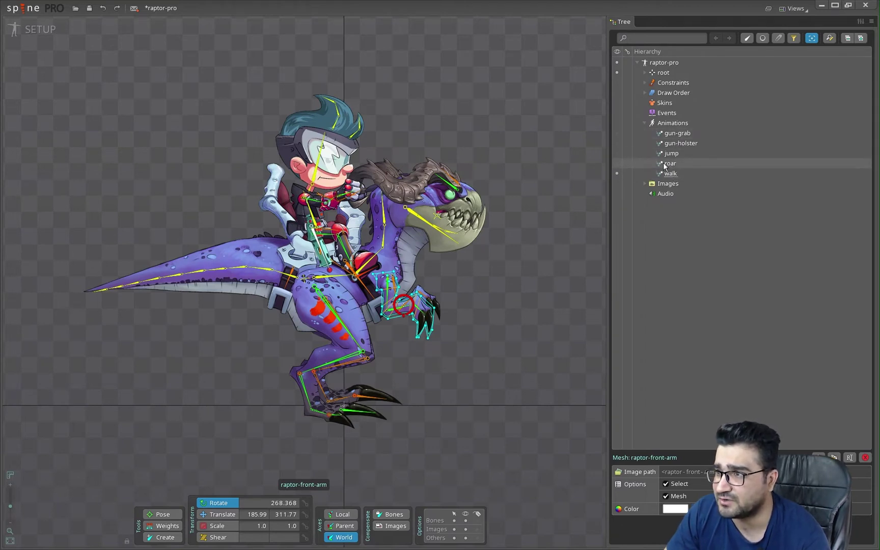
{"action": "left_click", "coordinate": [617, 162]}
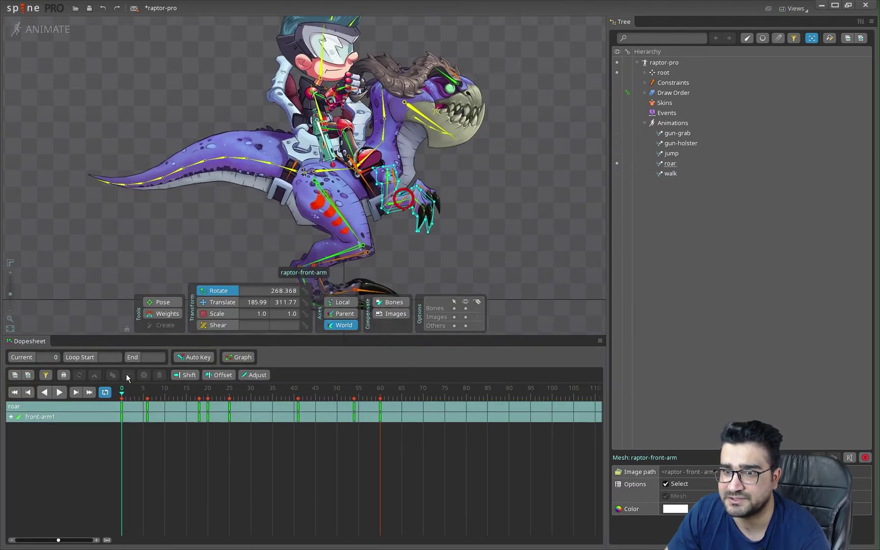
{"action": "scroll", "coordinate": [358, 138], "scroll_direction": "down", "scroll_amount": 4}
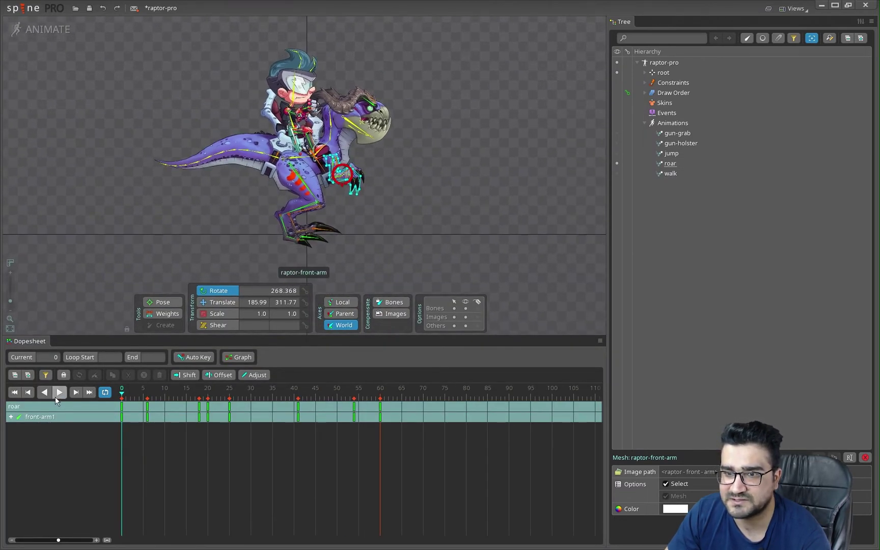
{"action": "left_click", "coordinate": [56, 395]}
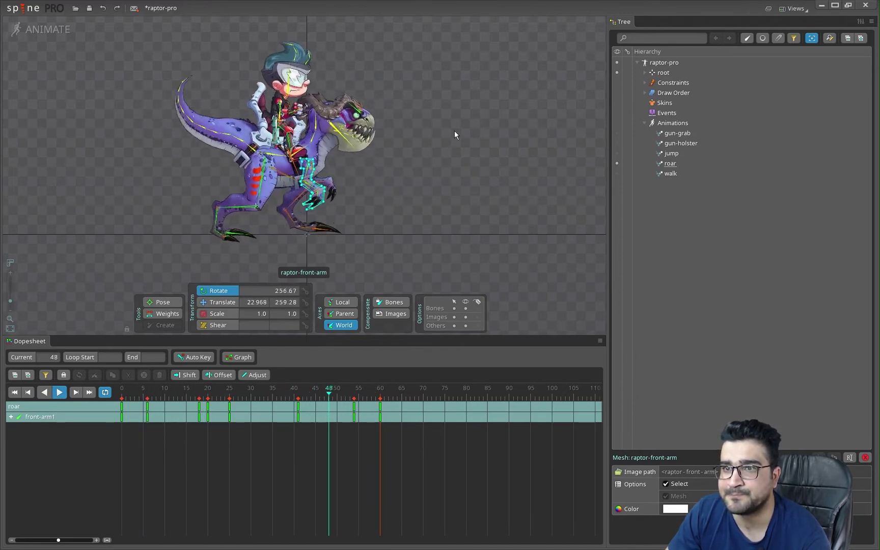
{"action": "double_click", "coordinate": [669, 163]}
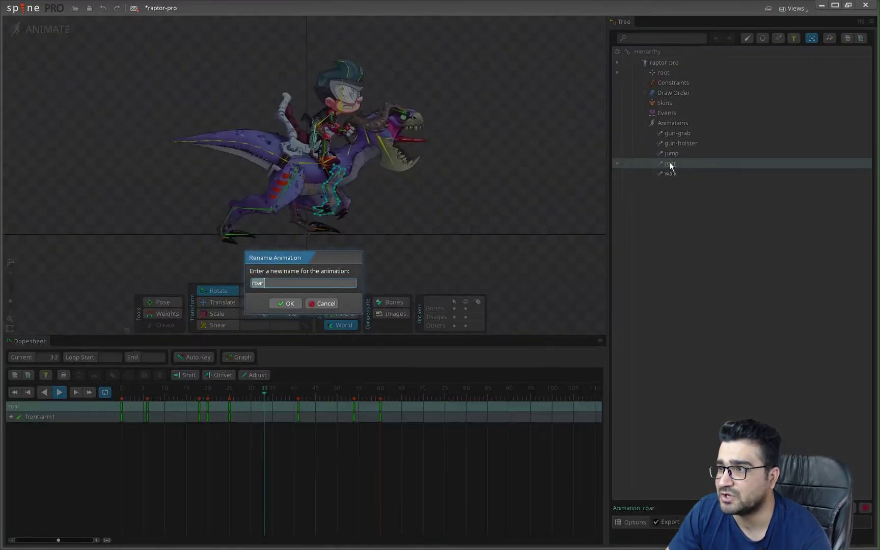
{"action": "key", "text": "Escape"}
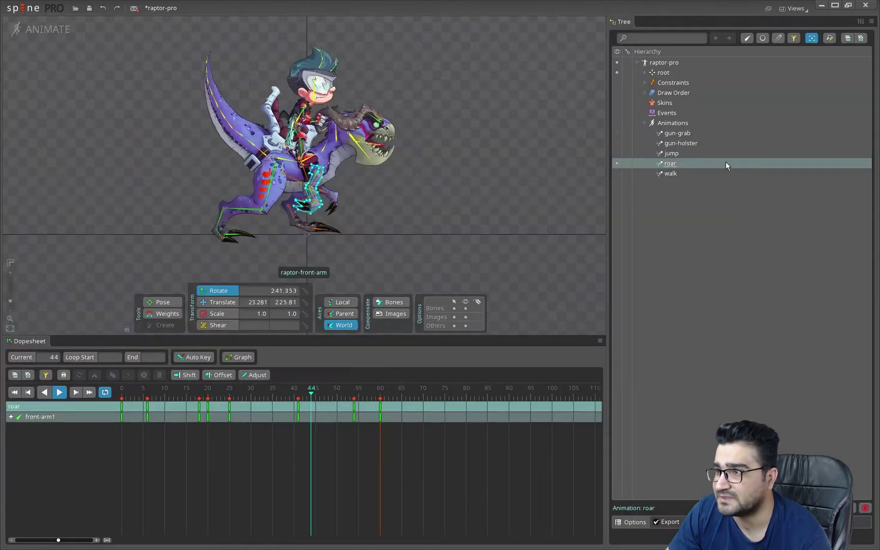
{"action": "double_click", "coordinate": [670, 163]}
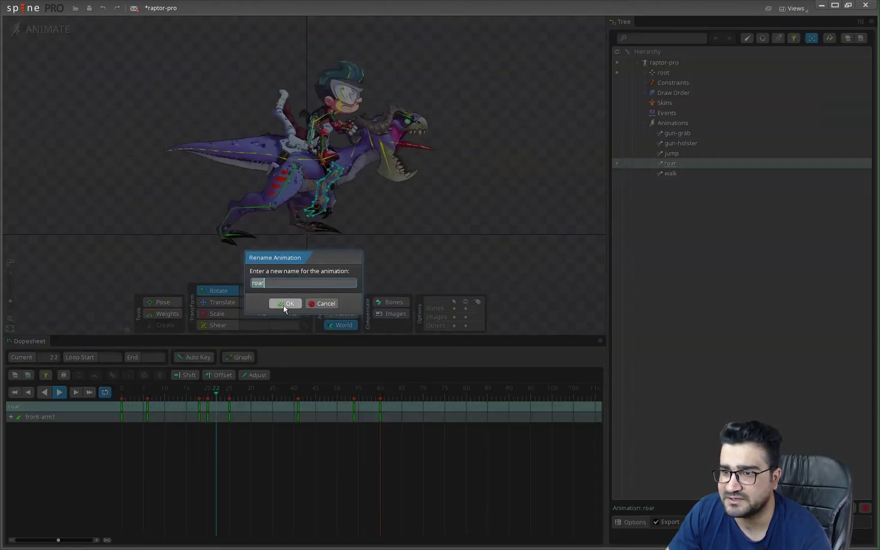
{"action": "left_click", "coordinate": [325, 303]}
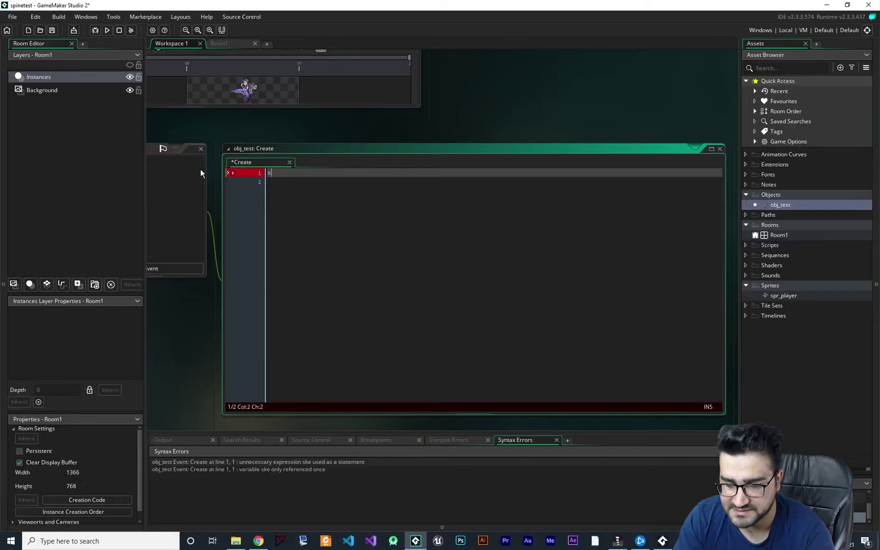
- Write skeleton_animation_set("roar"); in obj_test's Create event in GameMaker Studio 2 and test-run the game
{"action": "type", "text": "kele"}
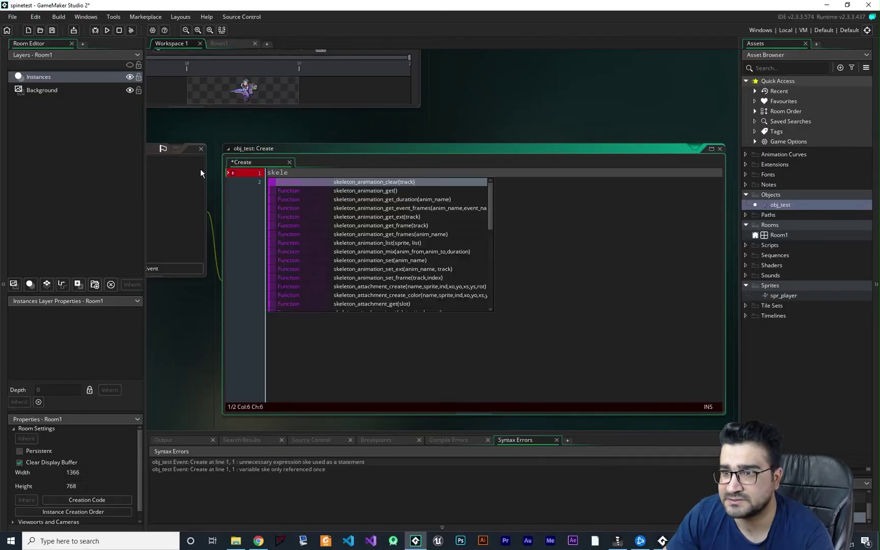
{"action": "left_click", "coordinate": [420, 261]}
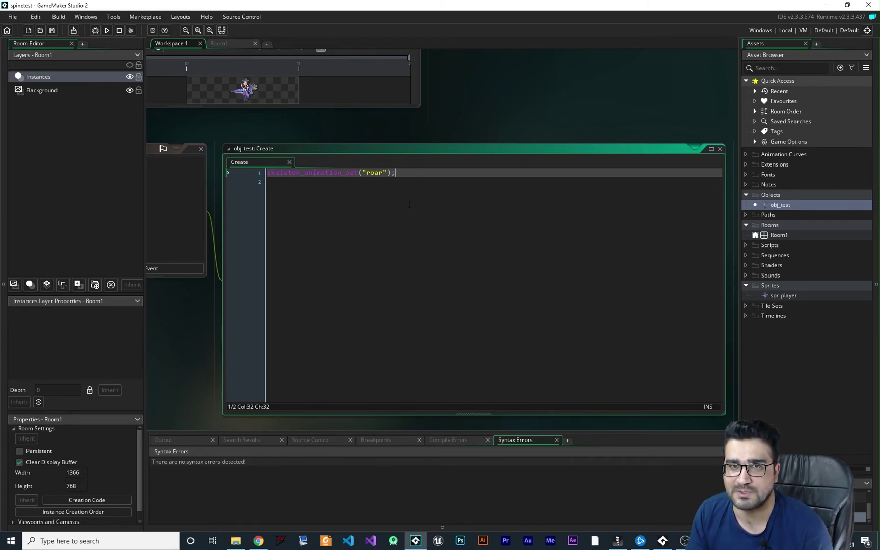
{"action": "left_click", "coordinate": [107, 30]}
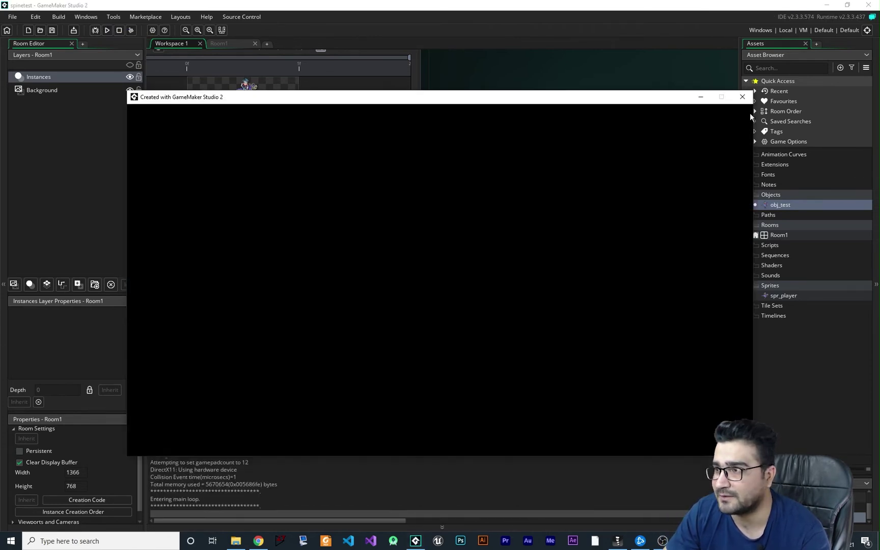
{"action": "left_click", "coordinate": [742, 97]}
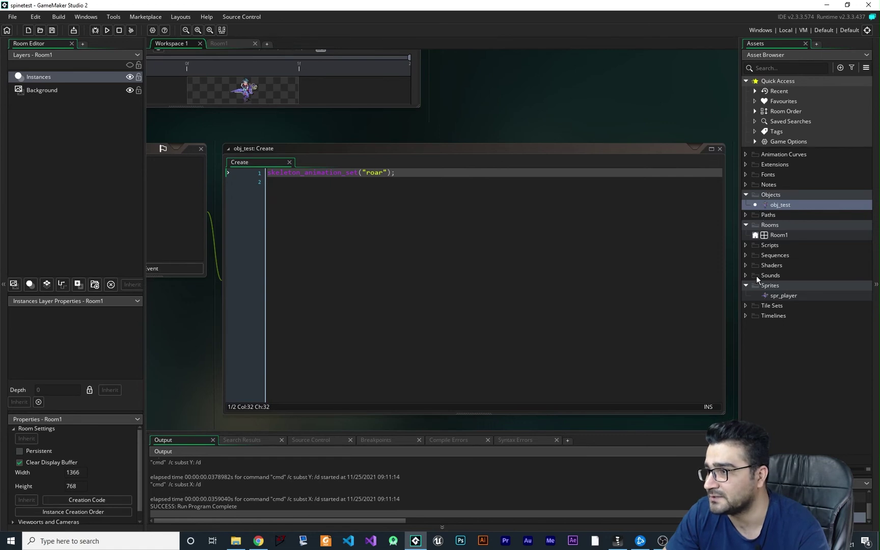
- Place an obj_test instance in Room1, scaled down to fit inside the room at (672, 704), and run the game
{"action": "double_click", "coordinate": [778, 235]}
{"action": "left_click_drag", "start_coordinate": [779, 204], "coordinate": [414, 315]}
{"action": "left_click", "coordinate": [436, 226]}
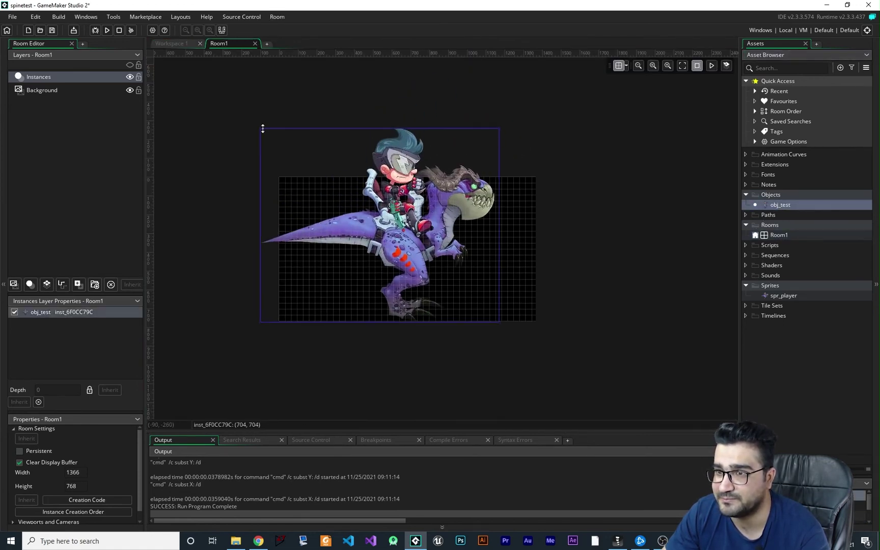
{"action": "left_click_drag", "start_coordinate": [261, 129], "coordinate": [362, 214]}
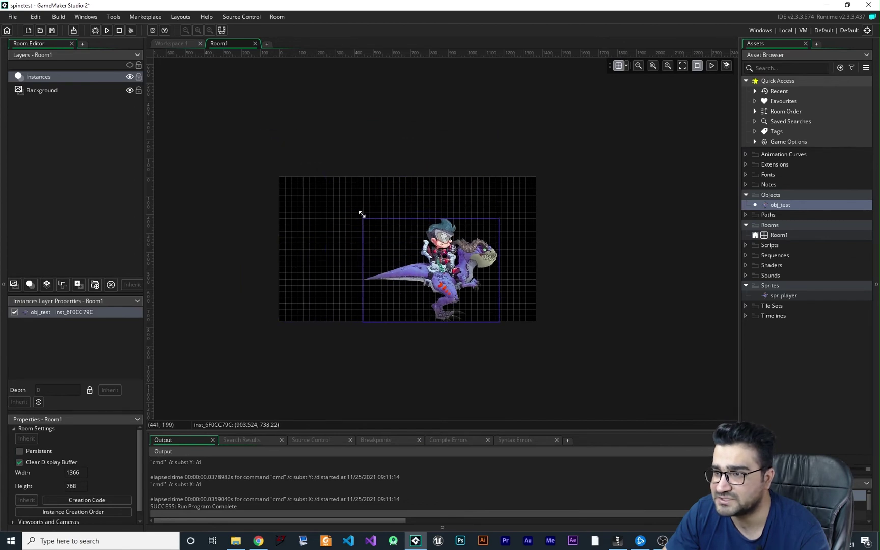
{"action": "left_click_drag", "start_coordinate": [455, 279], "coordinate": [411, 272]}
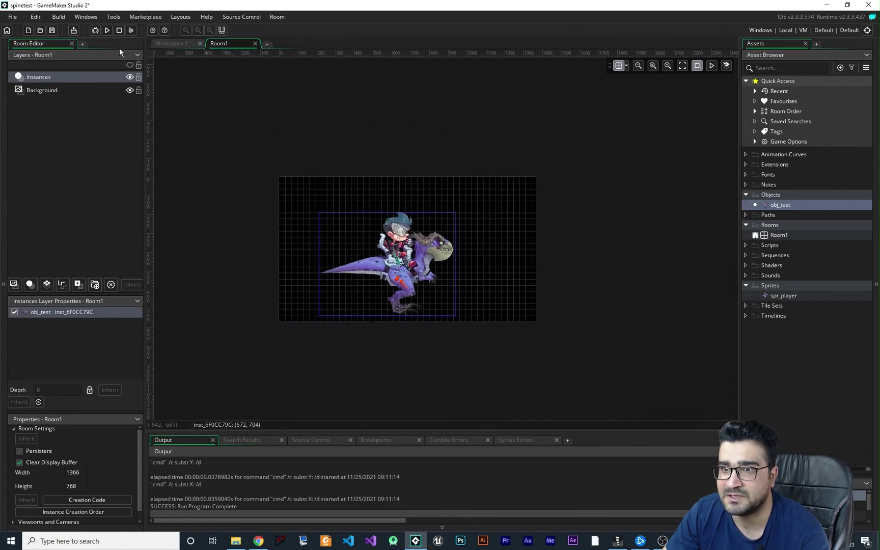
{"action": "left_click", "coordinate": [106, 30]}
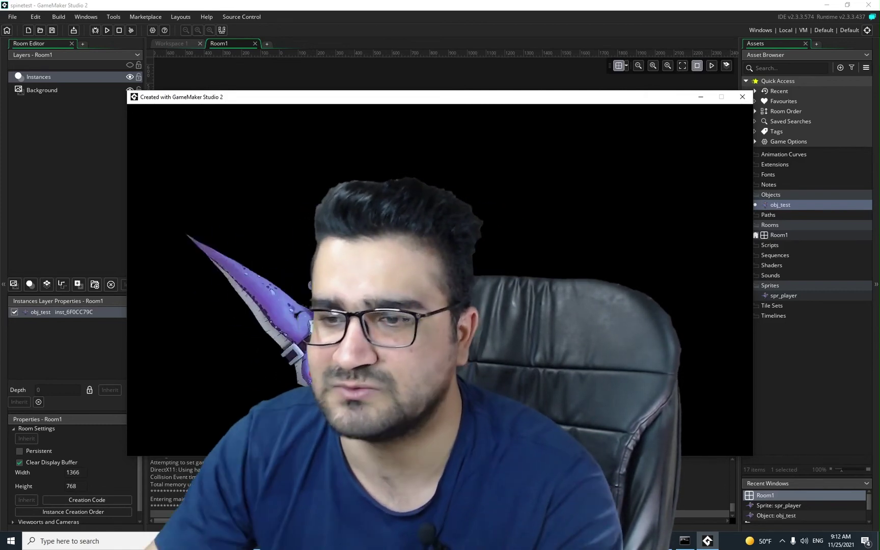
- Switch to Chrome, search Google for dragonbone in a new tab and open the DragonBones official website
{"action": "key", "text": "alt+Tab"}
{"action": "key", "text": "ctrl+t"}
{"action": "type", "text": "drago"}
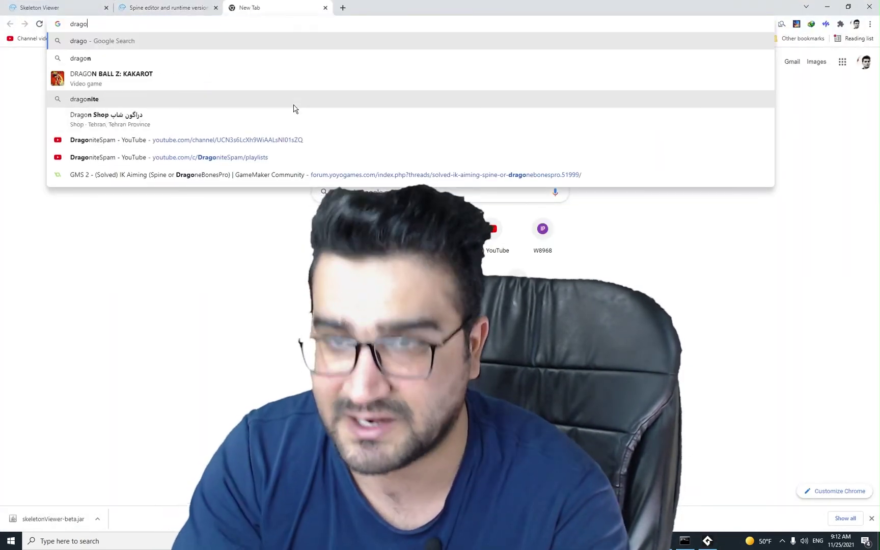
{"action": "type", "text": "nbone"}
{"action": "key", "text": "Return"}
{"action": "middle_click", "coordinate": [142, 148]}
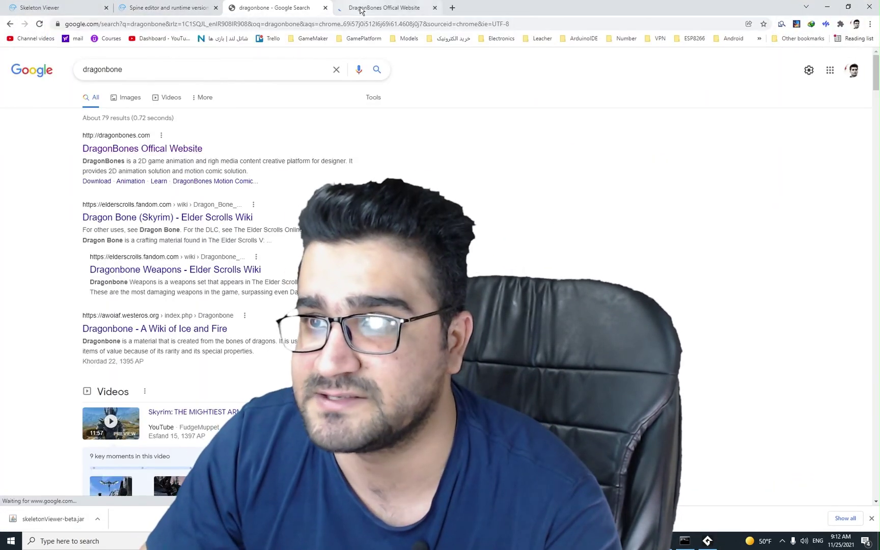
{"action": "left_click", "coordinate": [359, 8]}
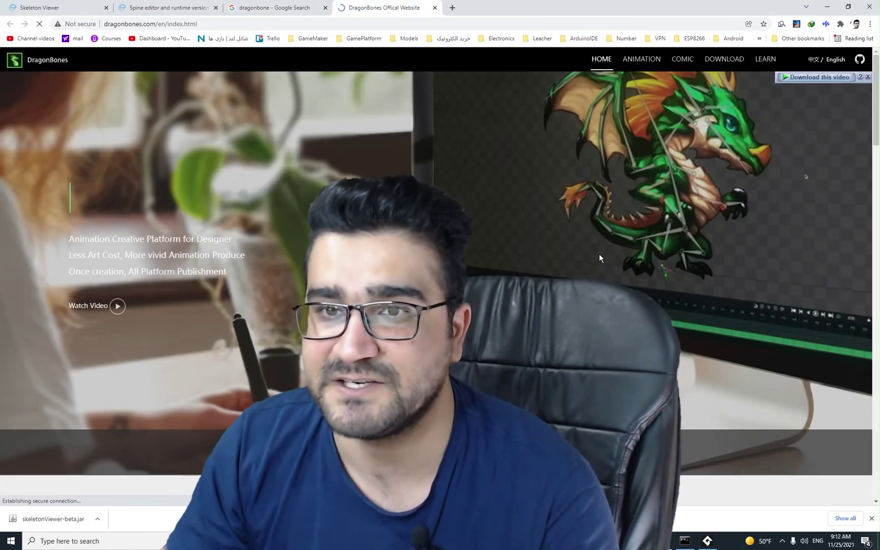